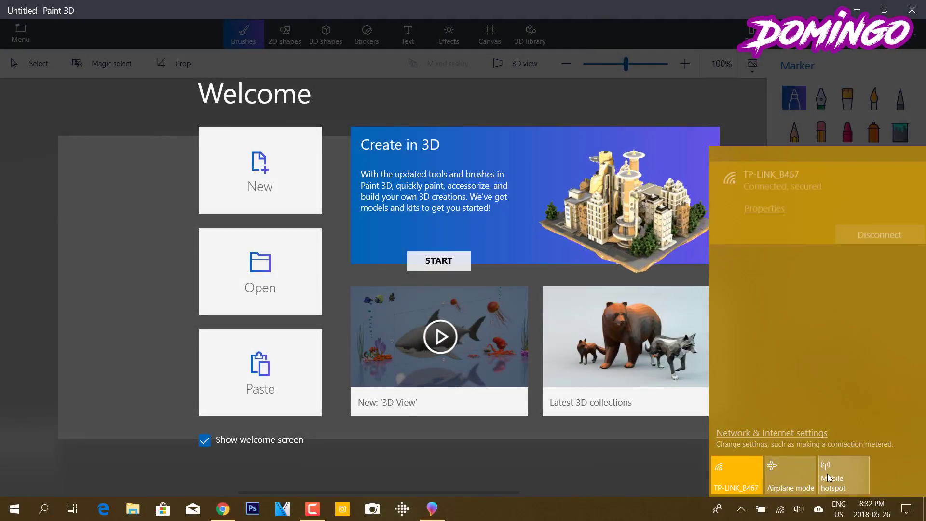
# - Close the network flyout and dismiss the Welcome screen to start a blank canvas
pyautogui.click(780, 473)
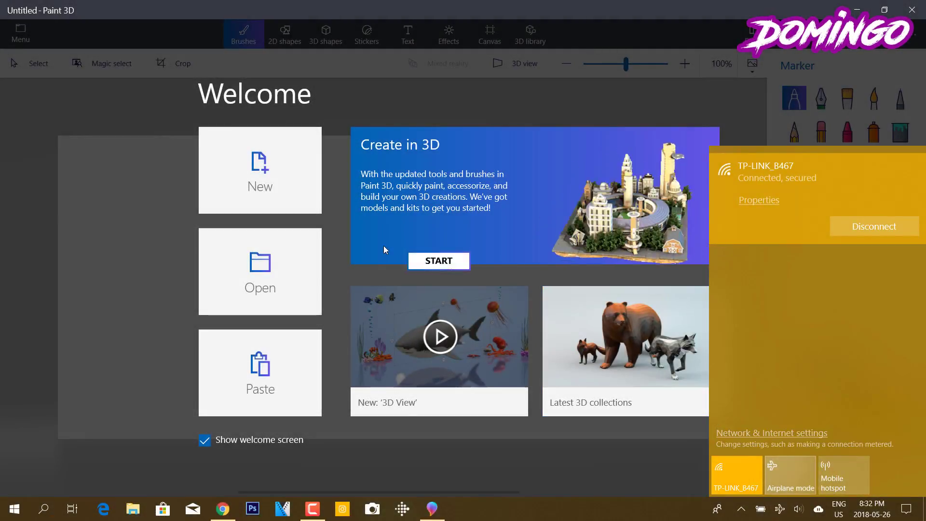
pyautogui.click(655, 468)
pyautogui.click(601, 462)
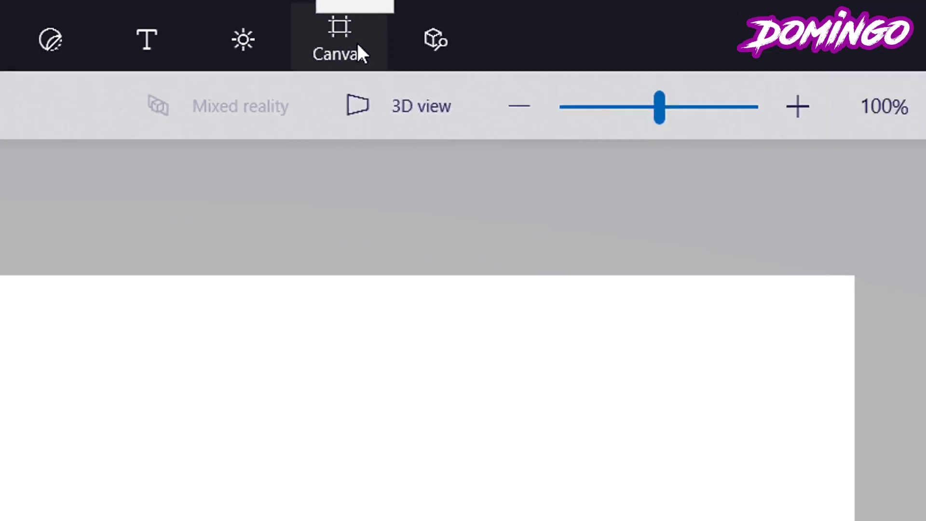
# - Set the canvas size units to Pixels with Lock aspect ratio turned on
pyautogui.click(609, 165)
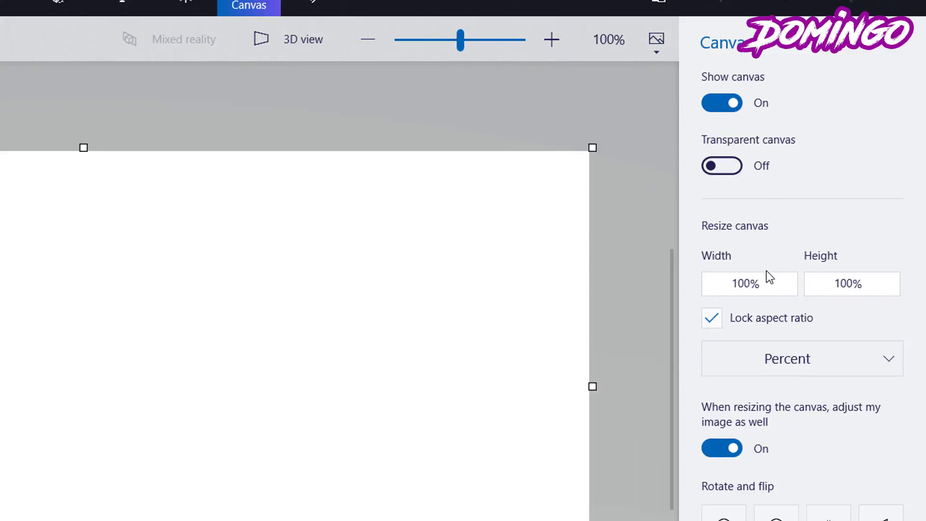
pyautogui.click(746, 285)
pyautogui.click(853, 285)
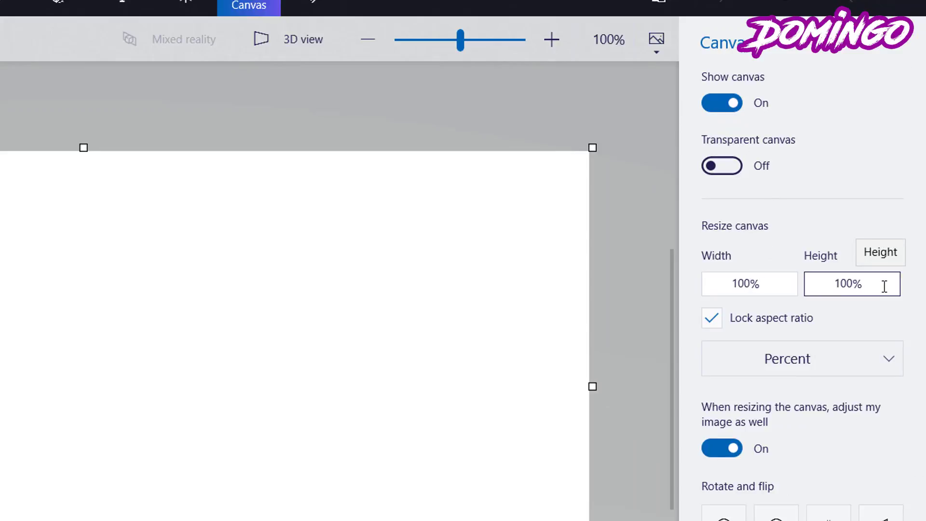
pyautogui.click(716, 327)
pyautogui.click(800, 361)
pyautogui.click(808, 406)
pyautogui.click(709, 320)
# - Enter width 1280 and height 720, leaving the canvas 1546 x 720 px
pyautogui.click(653, 207)
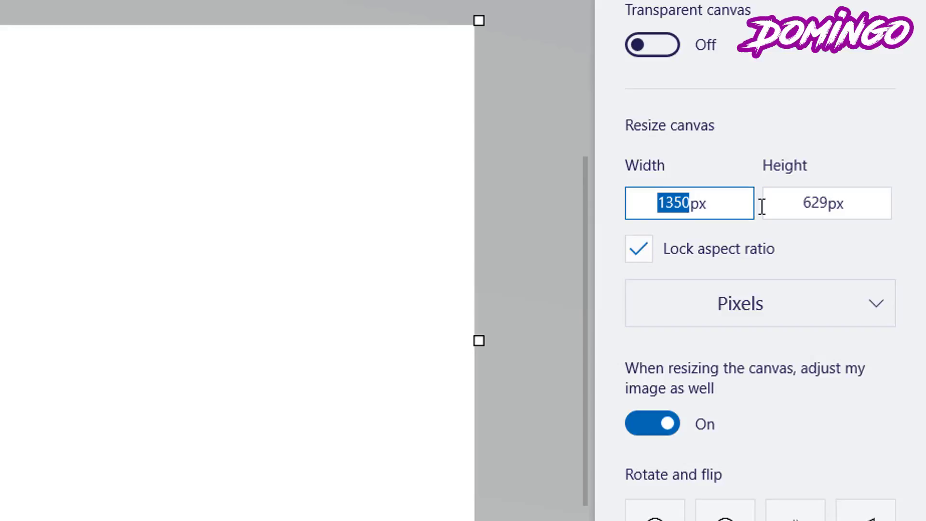
pyautogui.write('1280')
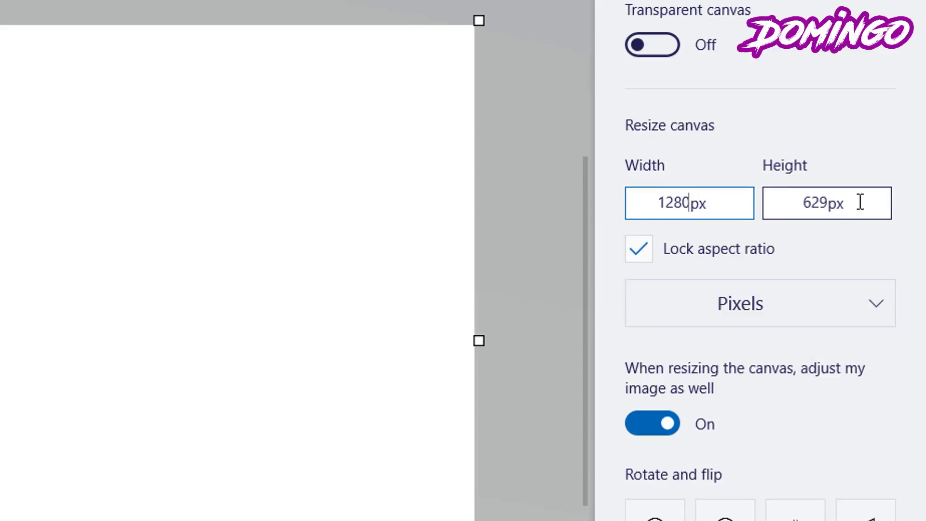
pyautogui.click(819, 205)
pyautogui.moveTo(825, 203); pyautogui.dragTo(804, 207)
pyautogui.write('720')
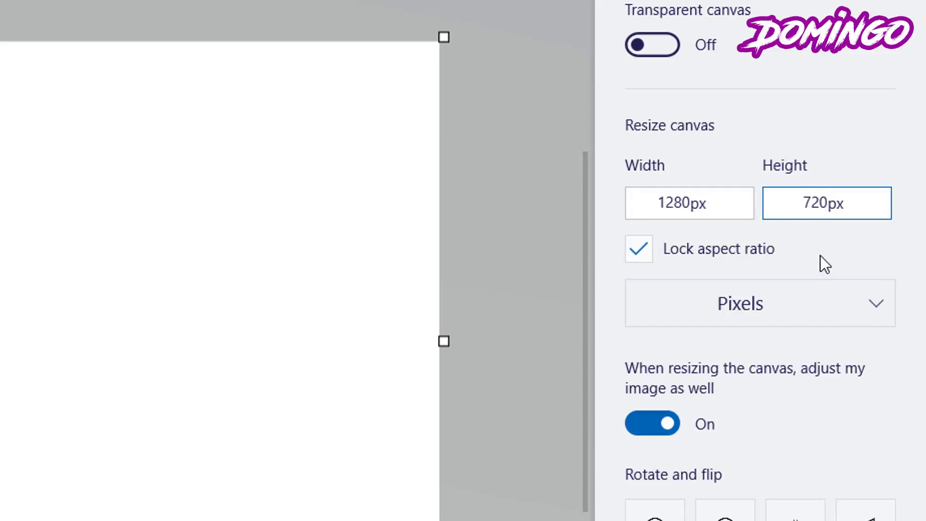
pyautogui.press('Return')
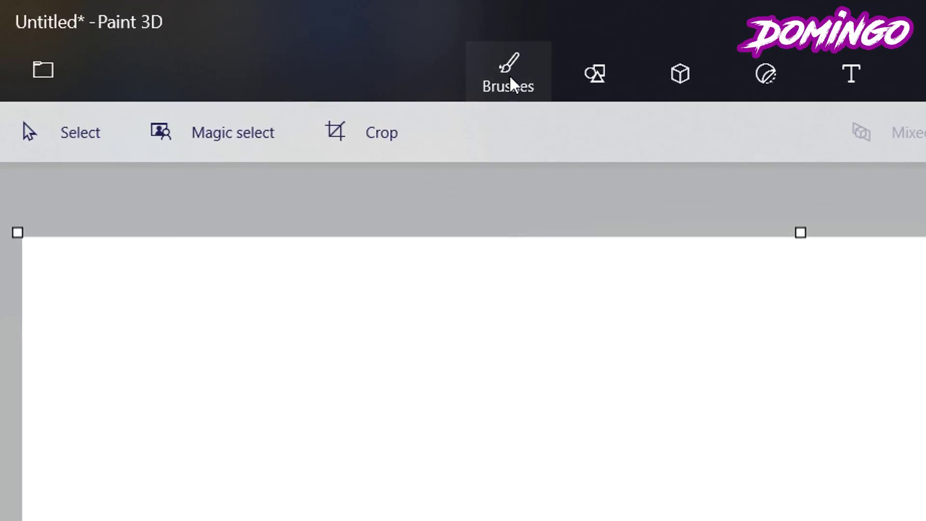
# - Fill the entire canvas with gold using the Fill bucket and Dull metal material
pyautogui.click(244, 43)
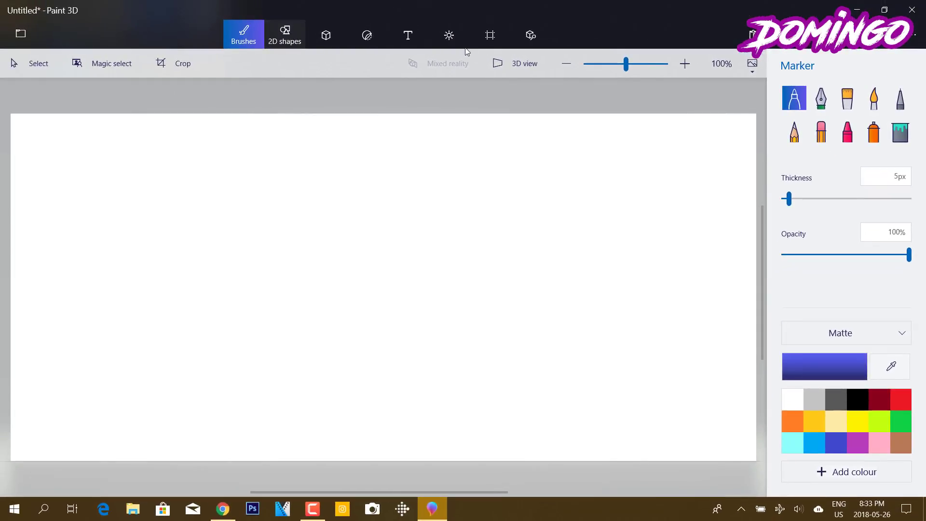
pyautogui.click(285, 33)
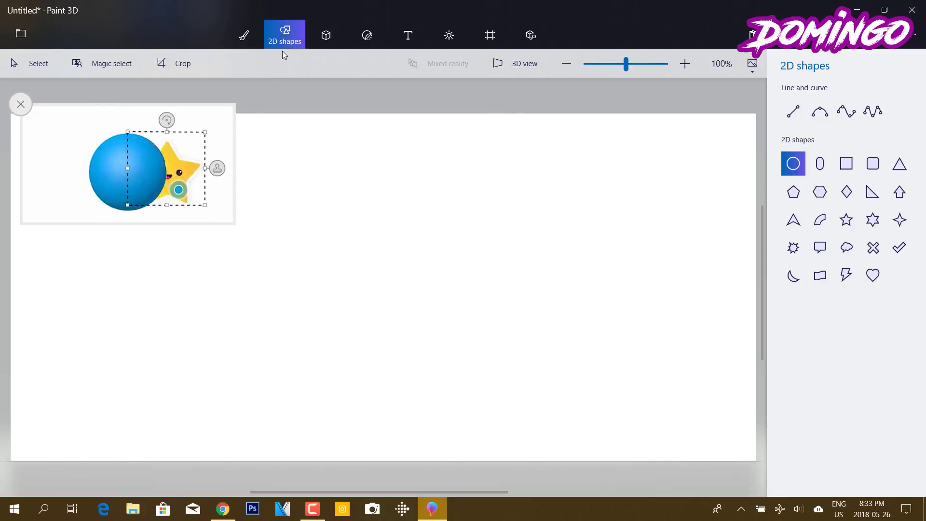
pyautogui.click(243, 34)
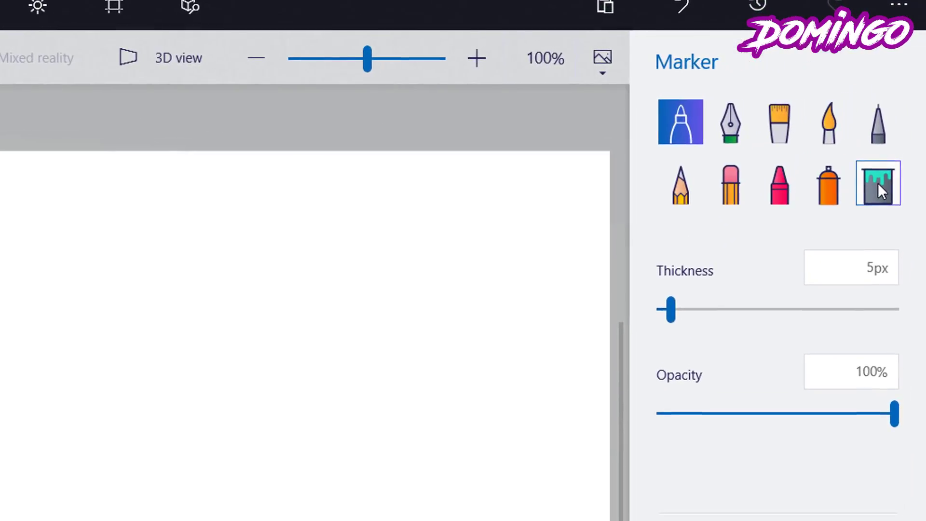
pyautogui.click(878, 188)
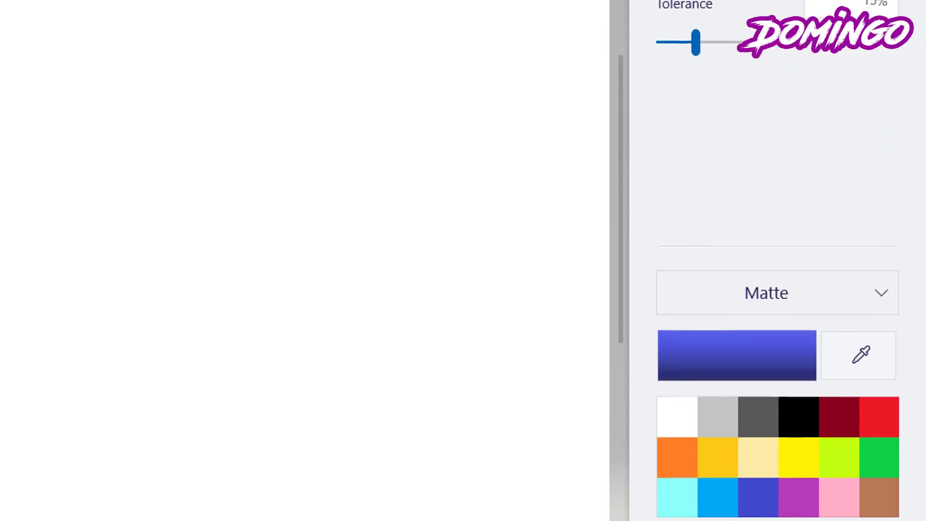
pyautogui.click(785, 269)
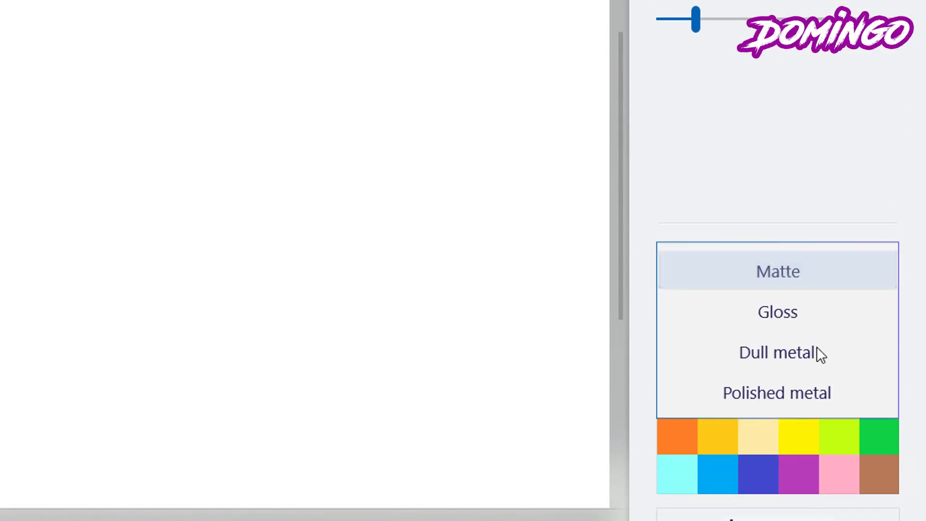
pyautogui.click(767, 368)
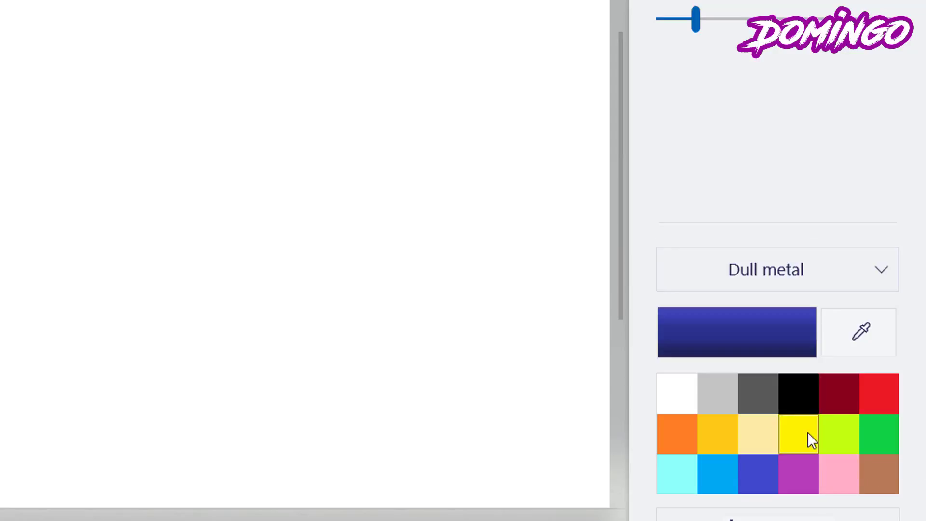
pyautogui.click(723, 437)
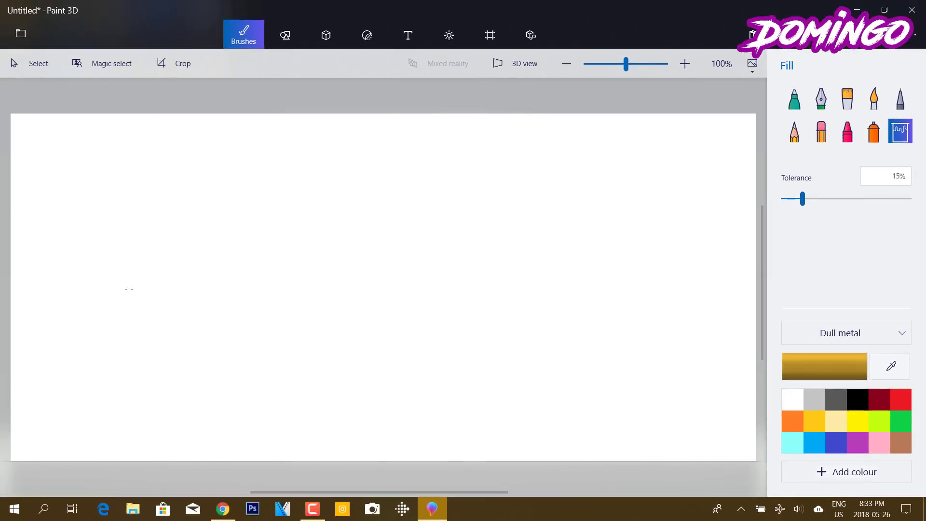
pyautogui.click(192, 225)
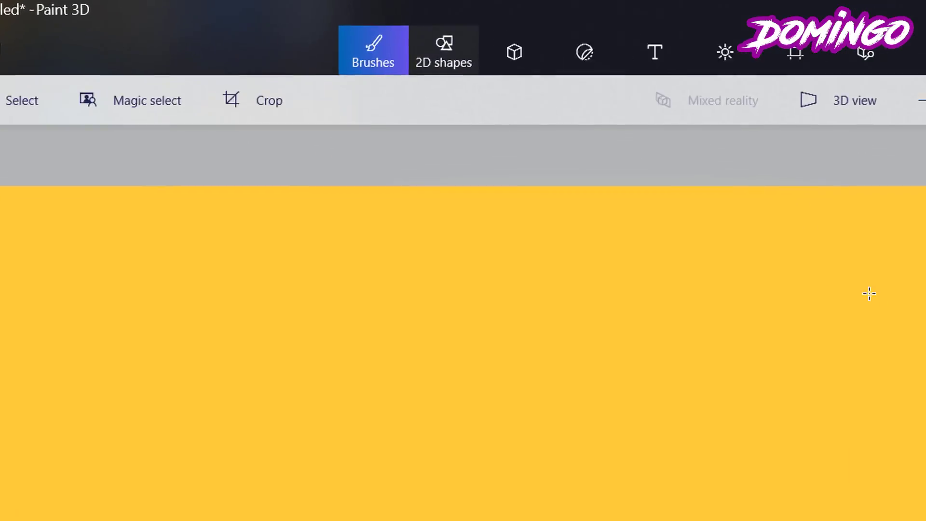
# - Draw a large five-point star outline on the canvas's left side and commit it
pyautogui.click(425, 48)
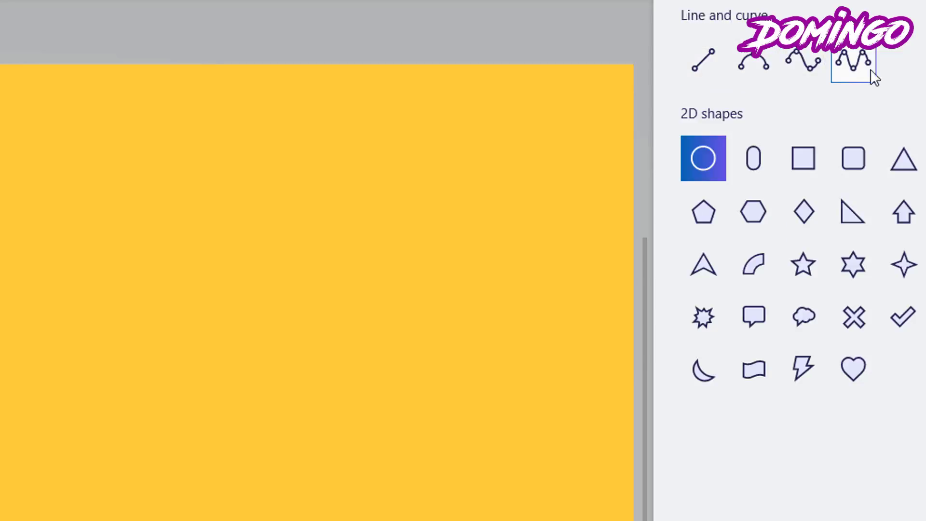
pyautogui.click(814, 276)
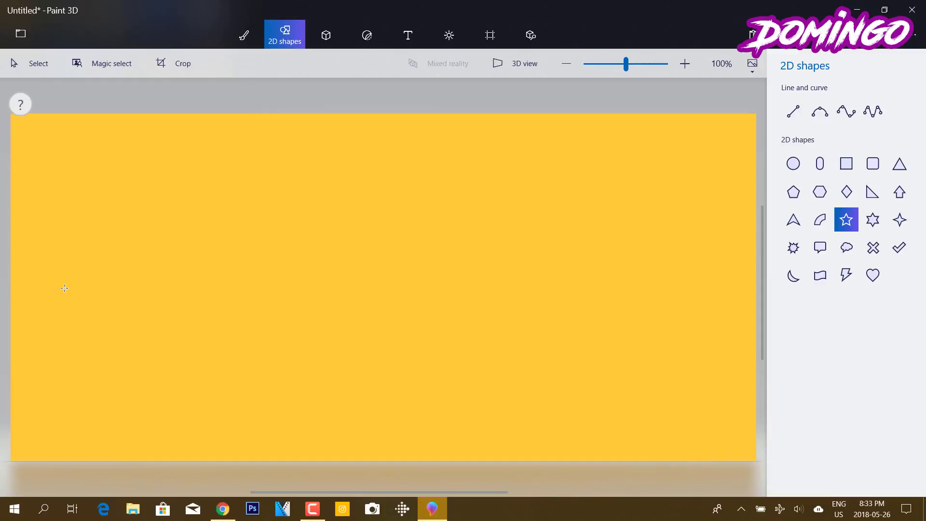
pyautogui.moveTo(137, 210); pyautogui.dragTo(2, 359)
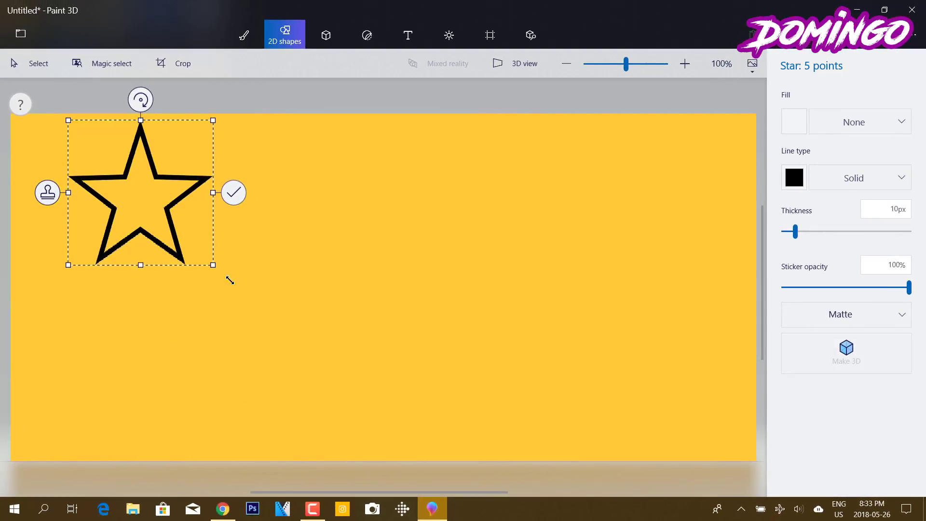
pyautogui.moveTo(230, 280); pyautogui.dragTo(404, 449)
pyautogui.moveTo(256, 323); pyautogui.dragTo(234, 323)
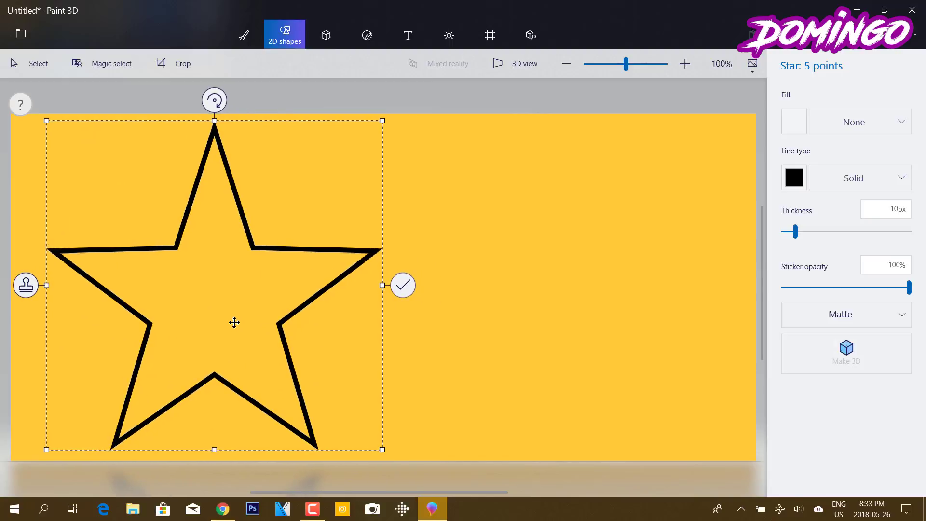
pyautogui.click(491, 188)
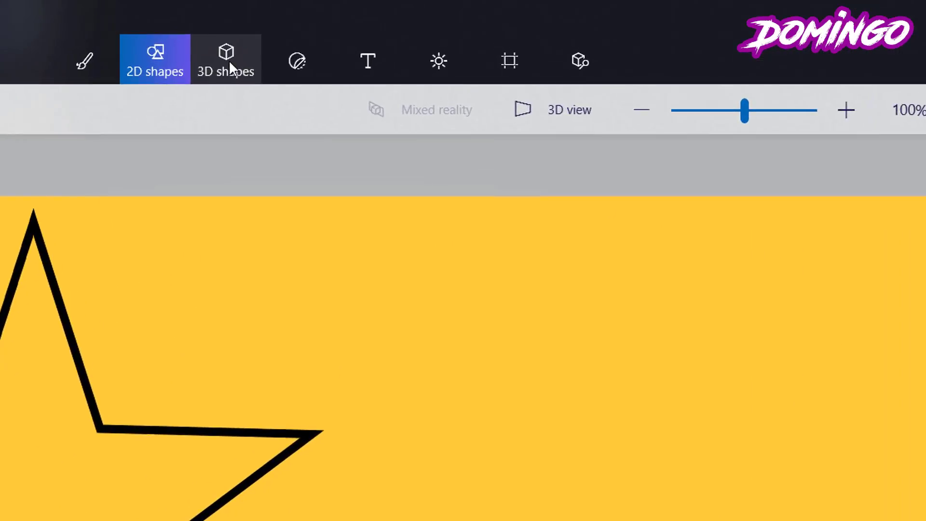
# - Insert the Man 3D model, enlarge it greatly and move it lower and deeper
pyautogui.click(219, 57)
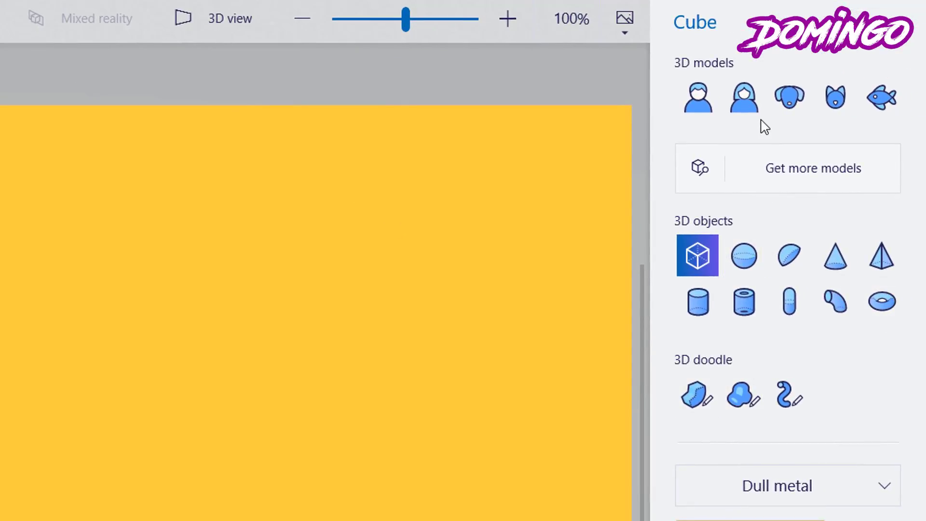
pyautogui.click(699, 109)
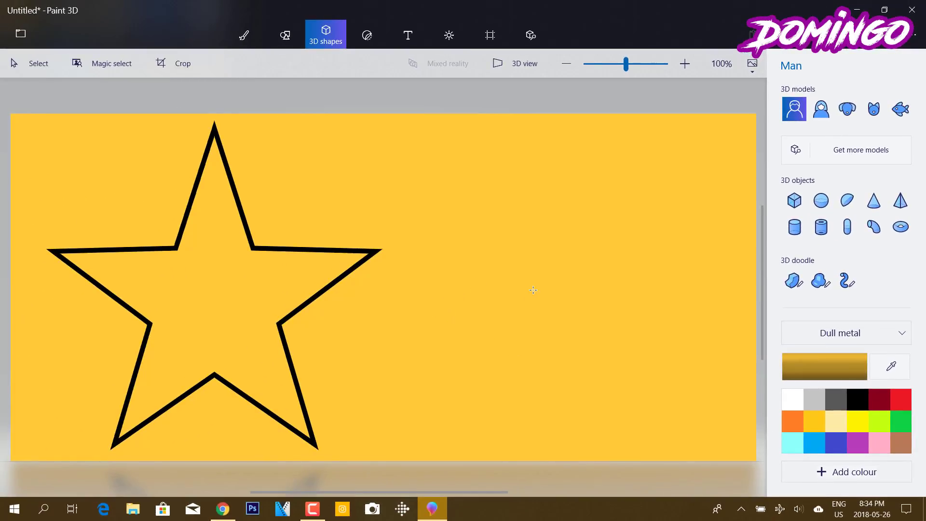
pyautogui.click(533, 290)
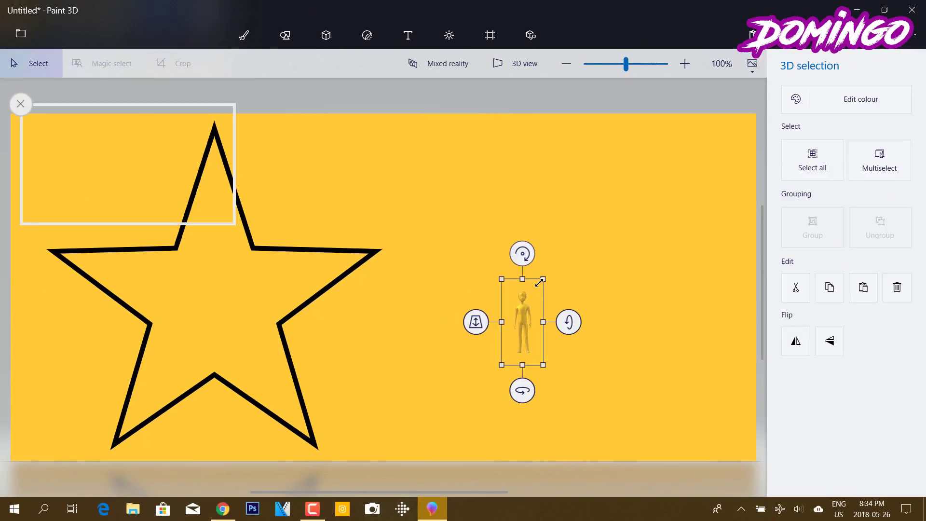
pyautogui.moveTo(545, 270); pyautogui.dragTo(700, 148)
pyautogui.click(551, 193)
pyautogui.moveTo(551, 192); pyautogui.dragTo(548, 273)
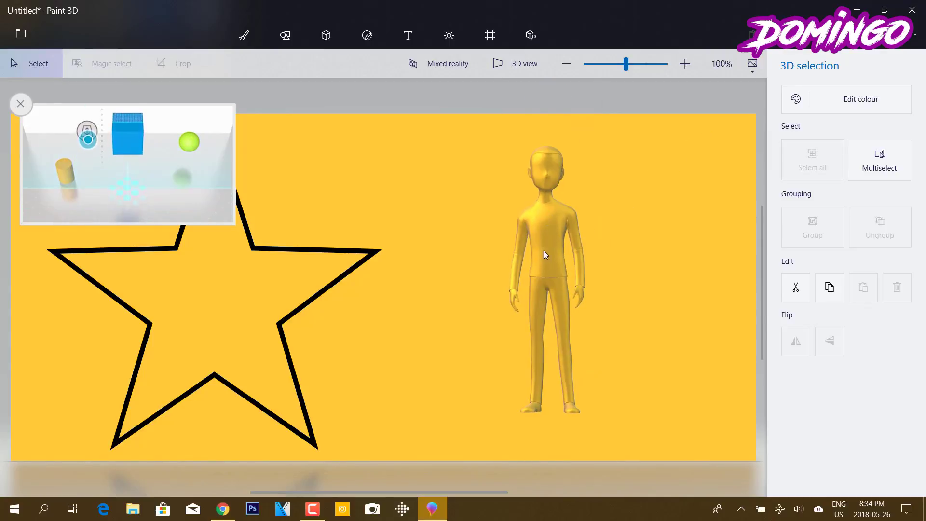
pyautogui.click(545, 275)
pyautogui.moveTo(476, 278); pyautogui.dragTo(421, 248)
# - Rotate the man to 217 degrees, then enlarge and reposition him beside the star
pyautogui.moveTo(615, 277)
pyautogui.mouseDown()
pyautogui.moveTo(611, 312)
pyautogui.moveTo(609, 250)
pyautogui.moveTo(606, 274)
pyautogui.mouseUp()
pyautogui.click(467, 285)
pyautogui.click(549, 263)
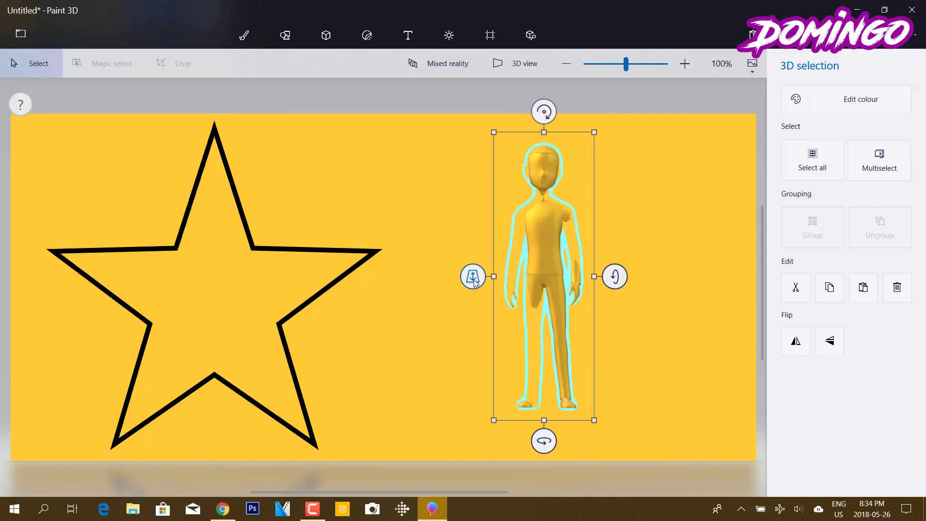
pyautogui.moveTo(474, 281); pyautogui.dragTo(455, 355)
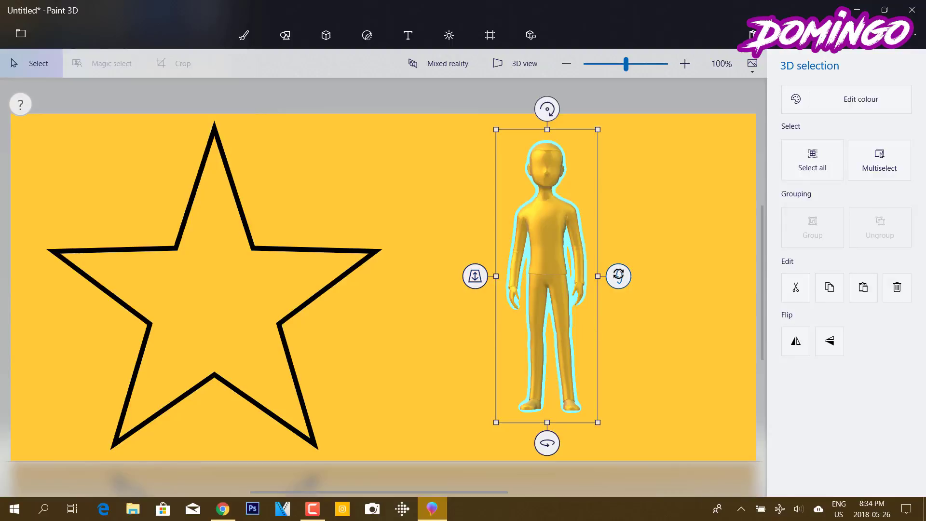
pyautogui.moveTo(549, 109); pyautogui.dragTo(548, 221)
pyautogui.moveTo(547, 442); pyautogui.dragTo(583, 436)
pyautogui.moveTo(537, 265); pyautogui.dragTo(442, 376)
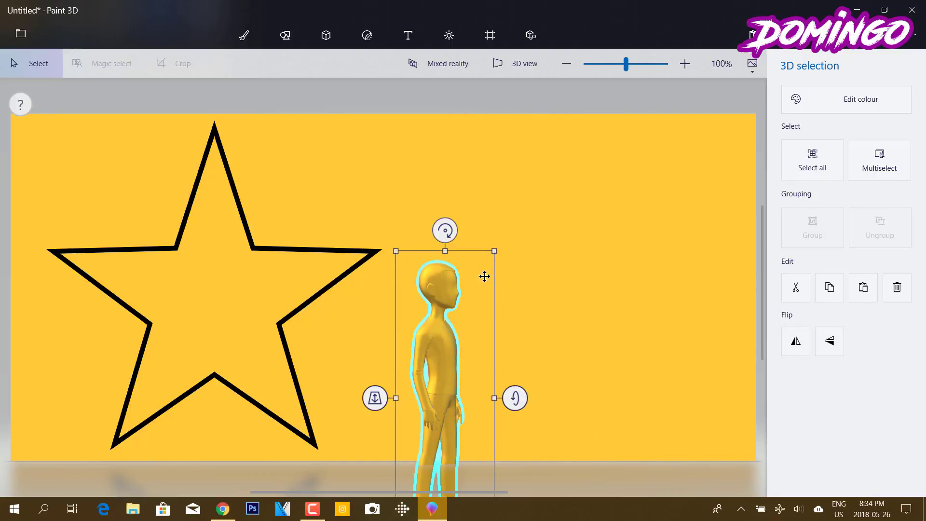
pyautogui.moveTo(496, 249); pyautogui.dragTo(692, 87)
pyautogui.moveTo(509, 307); pyautogui.dragTo(554, 332)
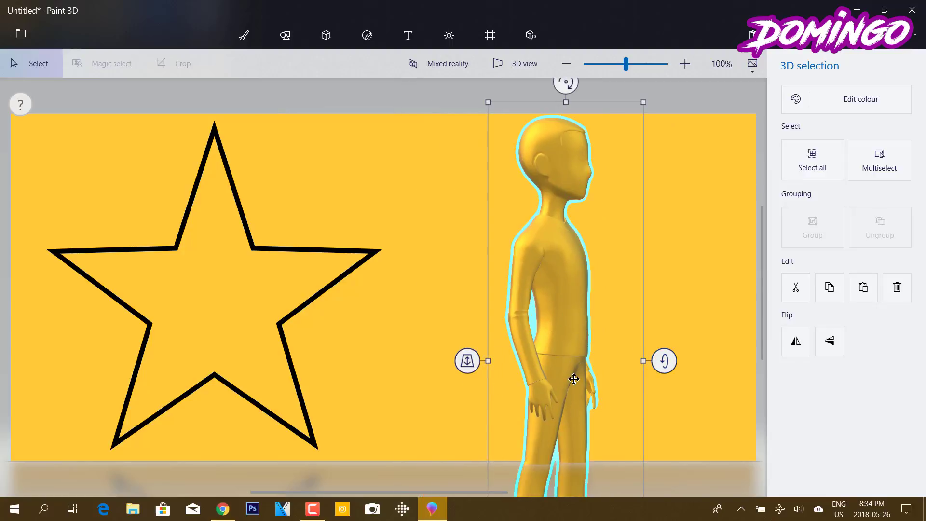
# - Turn the man to face the viewer, deselect him and zoom the view to 93%
pyautogui.scroll(-2, 574, 379)
pyautogui.scroll(-2, 549, 430)
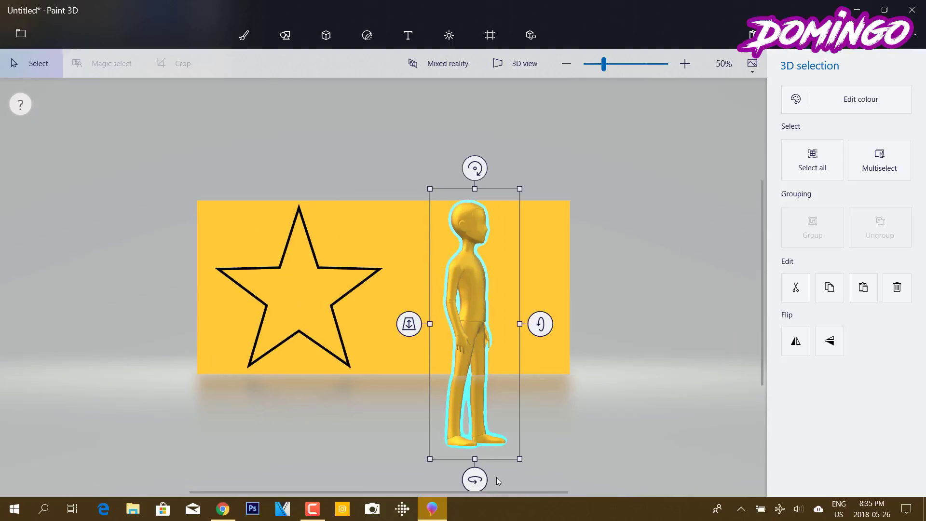
pyautogui.moveTo(475, 478); pyautogui.dragTo(597, 450)
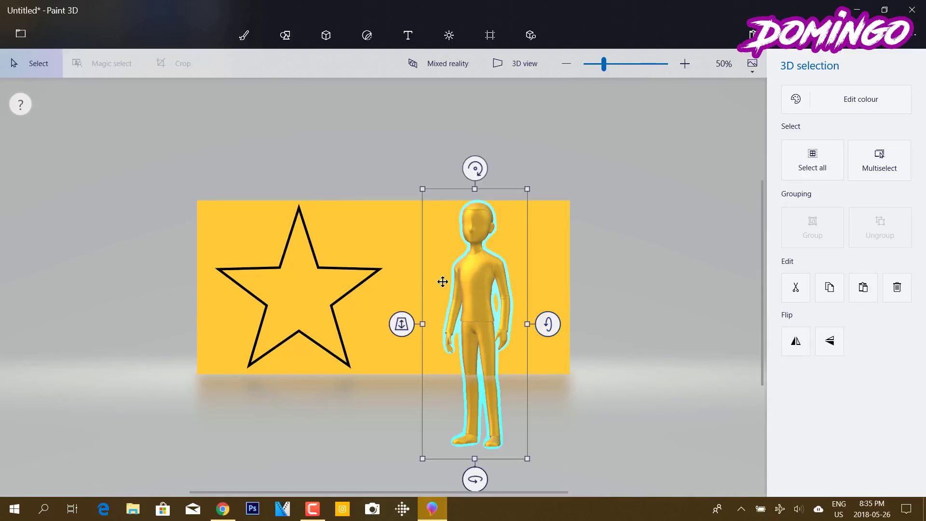
pyautogui.click(531, 151)
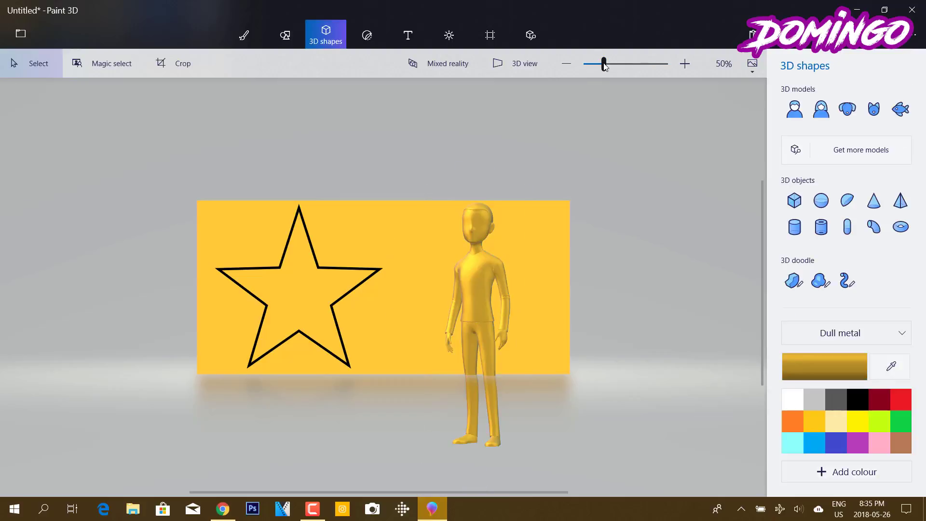
pyautogui.moveTo(603, 64); pyautogui.dragTo(622, 64)
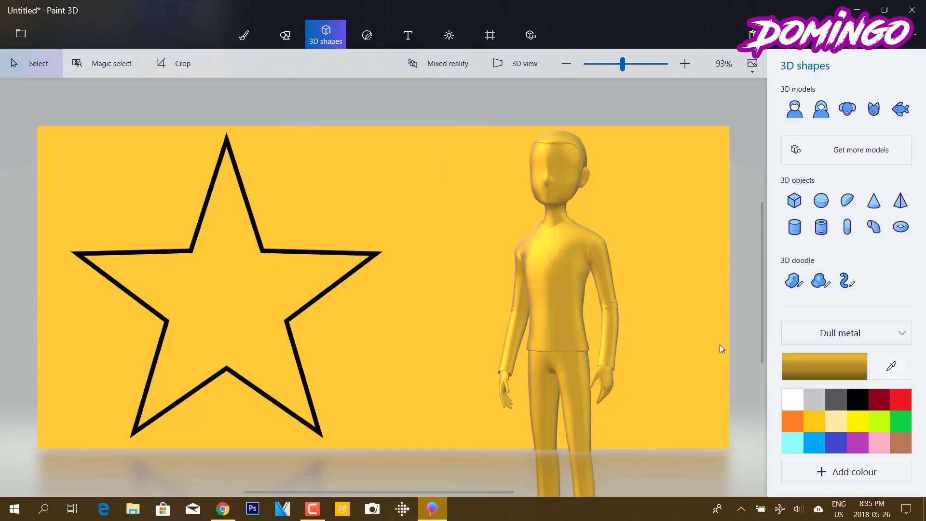
# - Apply the plain cartoon eye sticker to the man's face
pyautogui.click(364, 36)
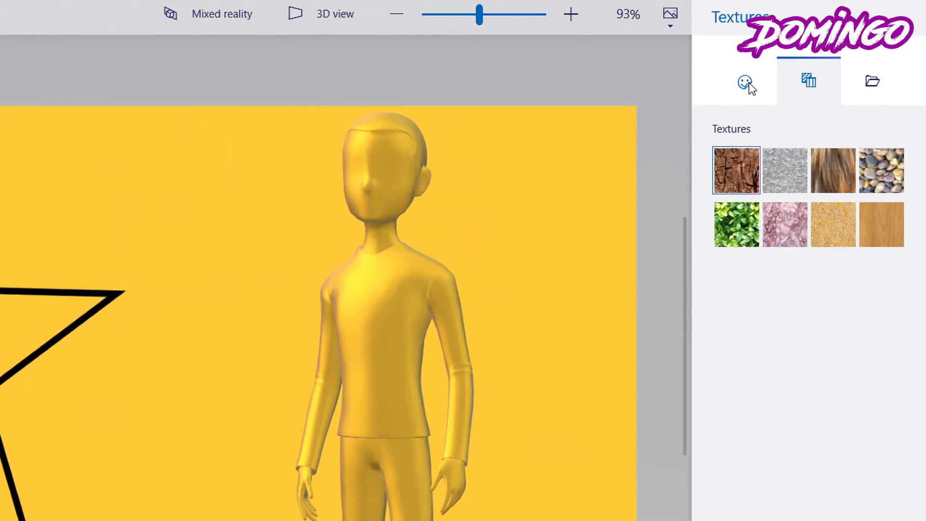
pyautogui.click(746, 84)
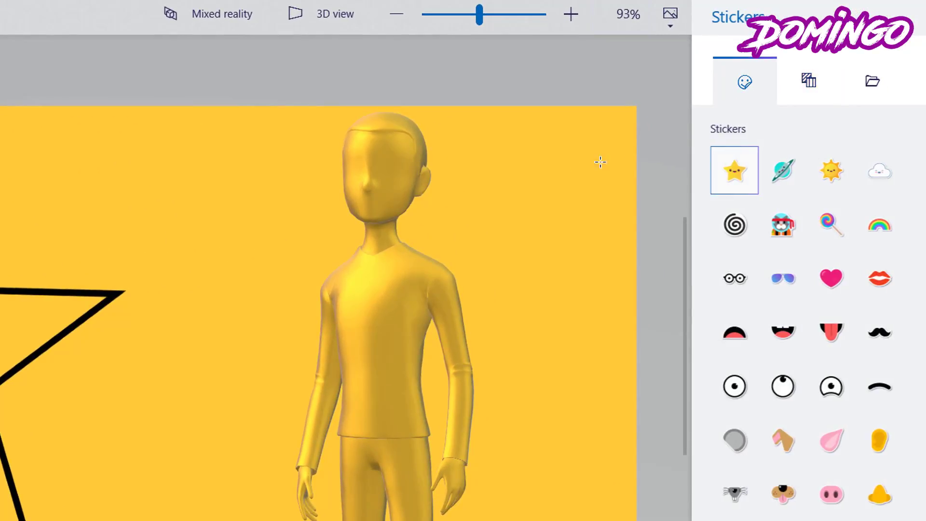
pyautogui.click(738, 393)
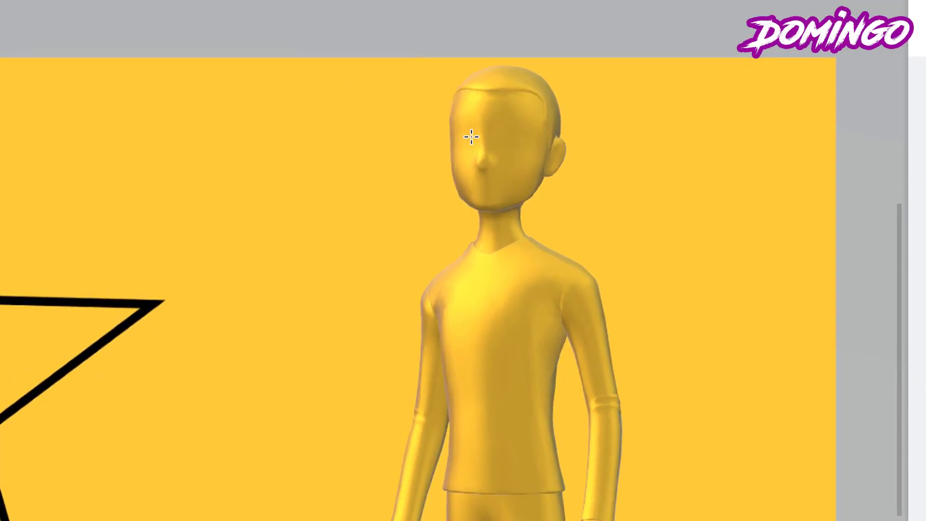
pyautogui.click(471, 137)
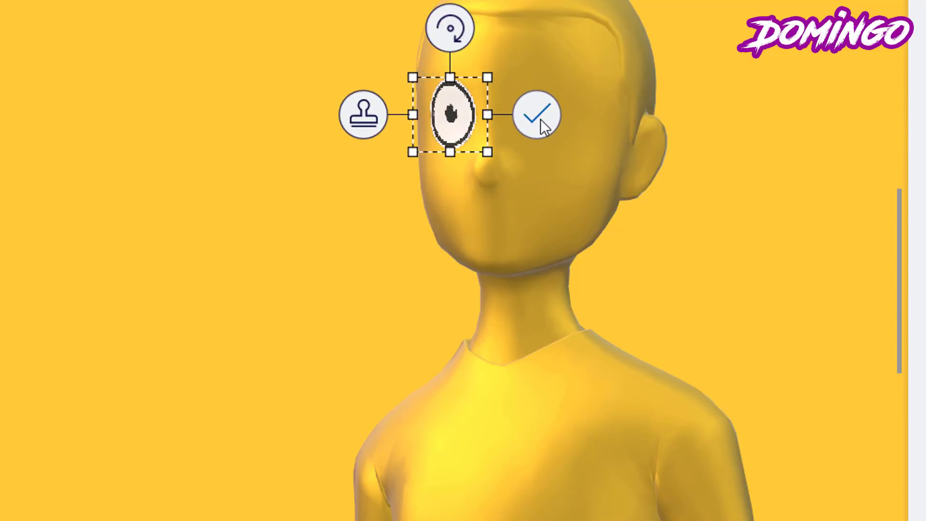
pyautogui.click(538, 118)
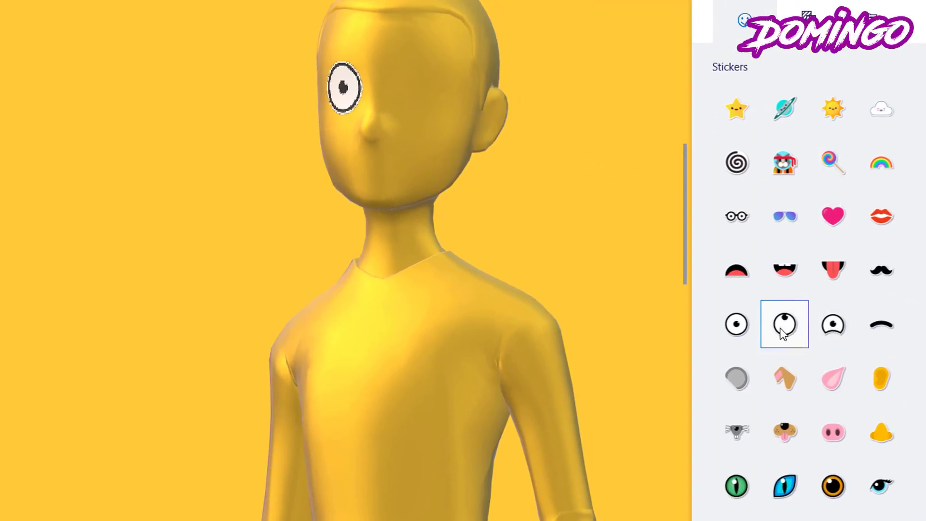
# - Add the Happy open-mouth sticker, shrunk and placed below the eye
pyautogui.click(781, 282)
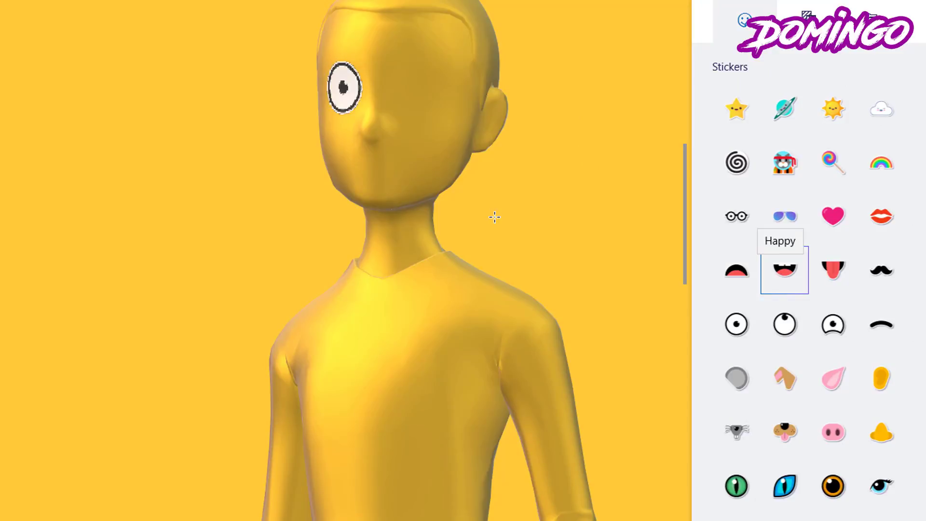
pyautogui.click(372, 164)
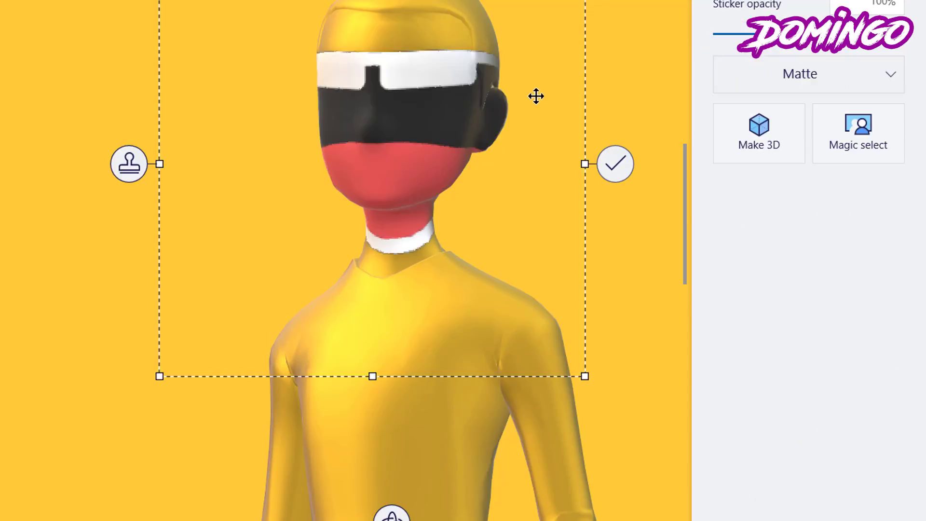
pyautogui.moveTo(537, 141); pyautogui.dragTo(533, 165)
pyautogui.moveTo(580, 27); pyautogui.dragTo(228, 378)
pyautogui.moveTo(190, 418); pyautogui.dragTo(367, 186)
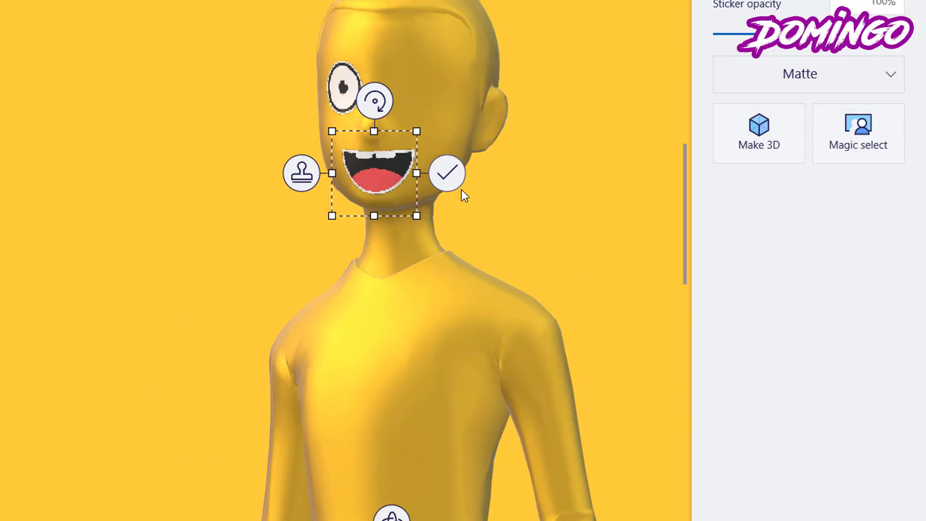
pyautogui.click(657, 148)
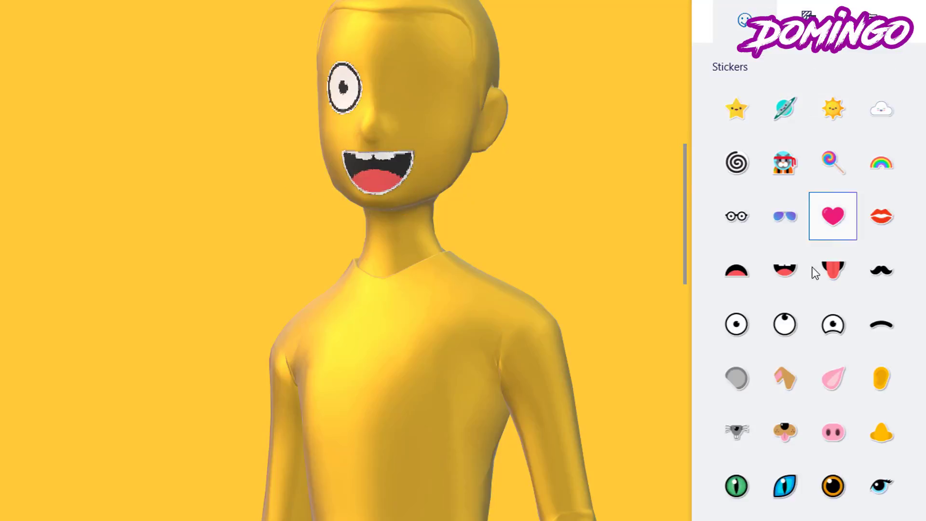
# - Add a shrunken orange eye sticker beside the first eye
pyautogui.click(833, 485)
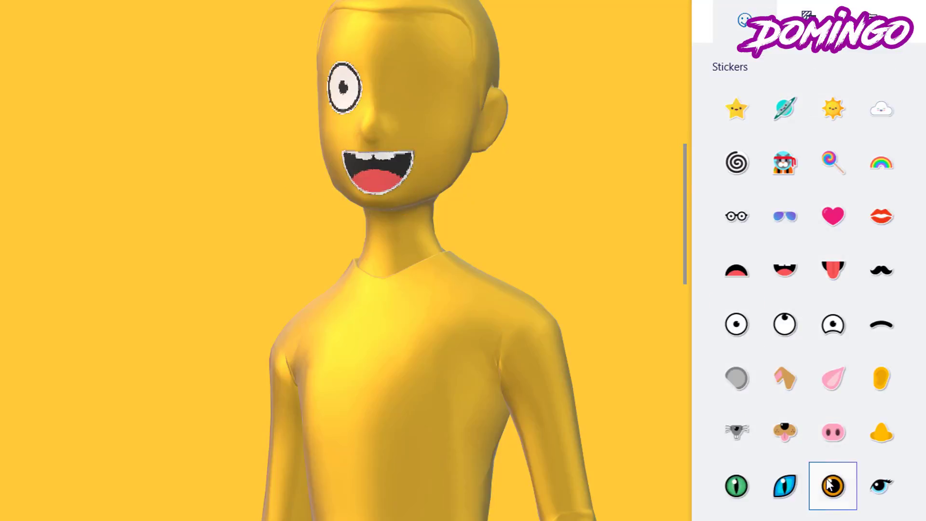
pyautogui.click(417, 92)
pyautogui.moveTo(540, 180); pyautogui.dragTo(539, 222)
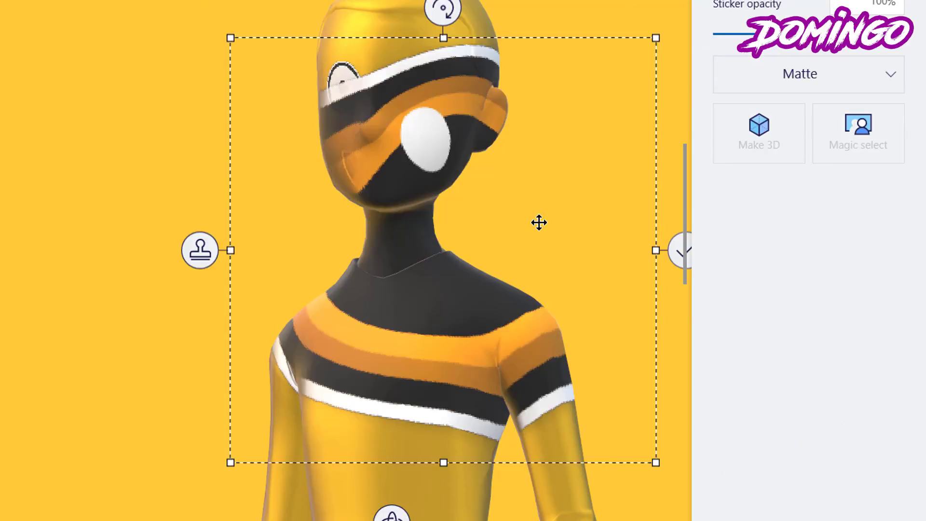
pyautogui.moveTo(656, 37); pyautogui.dragTo(418, 337)
pyautogui.moveTo(295, 386); pyautogui.dragTo(427, 86)
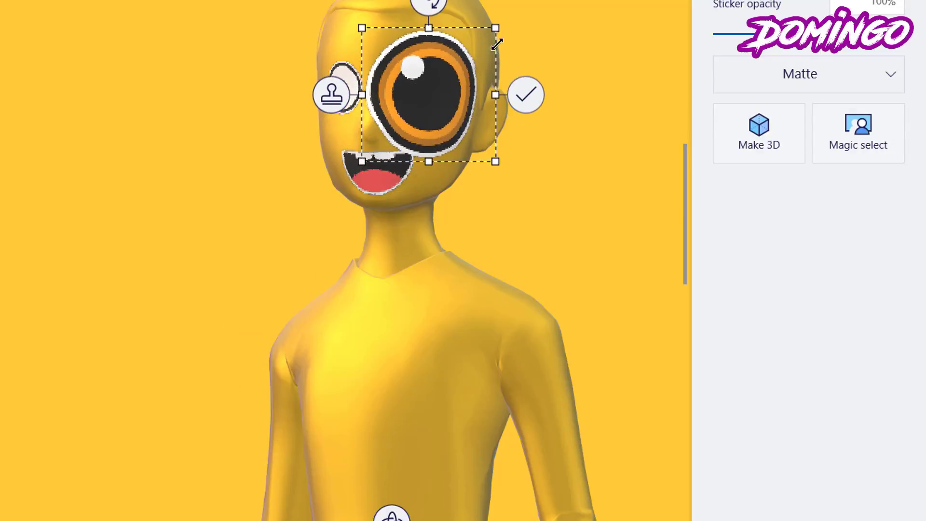
pyautogui.moveTo(498, 41); pyautogui.dragTo(424, 90)
pyautogui.click(535, 185)
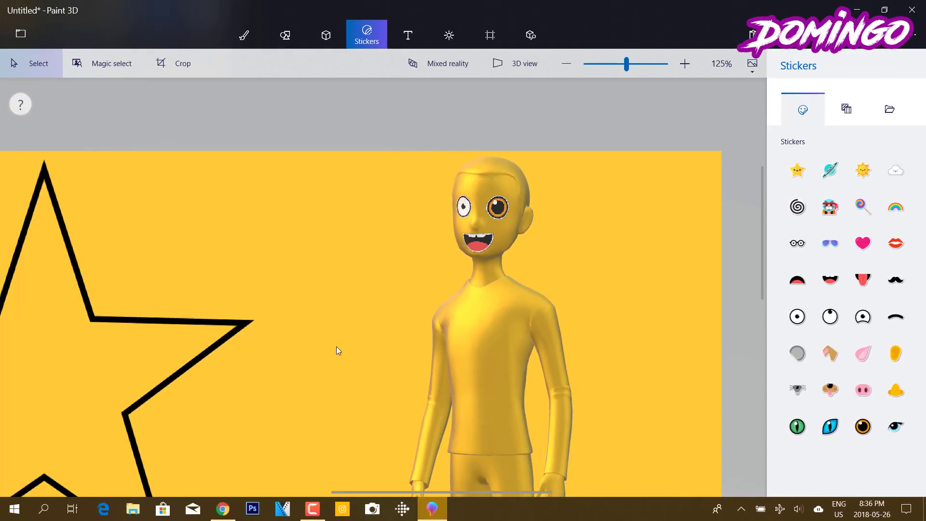
# - Adjust the view and zoom to review the finished sticker face
pyautogui.scroll(-1, 301, 329)
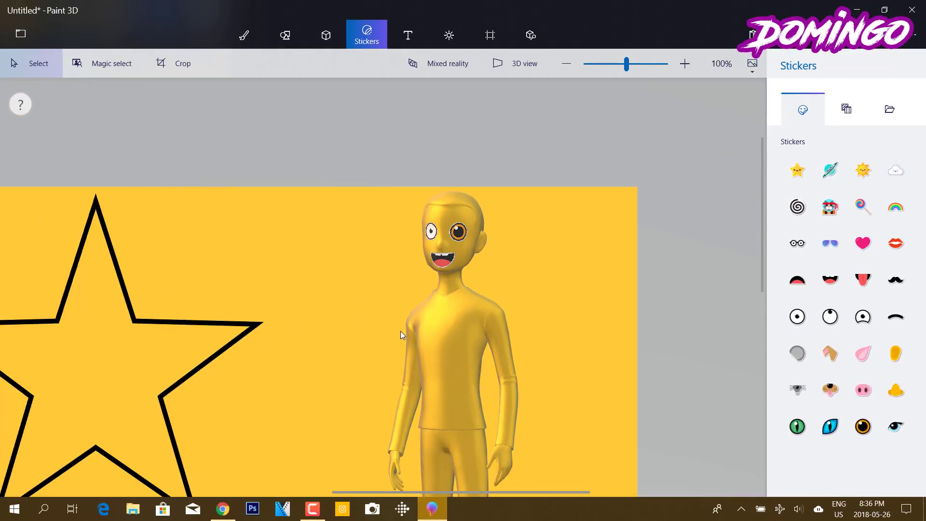
pyautogui.scroll(2, 403, 334)
pyautogui.moveTo(493, 490); pyautogui.dragTo(467, 493)
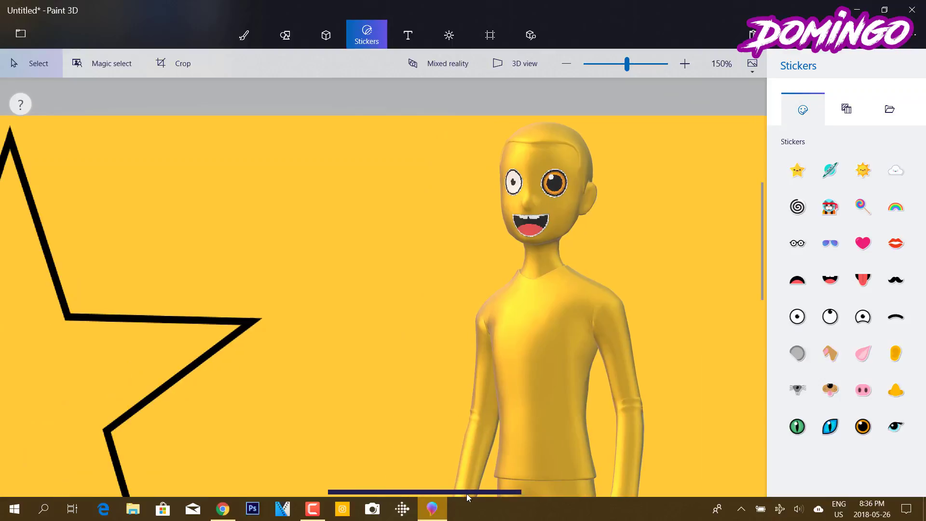
pyautogui.scroll(-1, 374, 346)
pyautogui.scroll(-1, 374, 349)
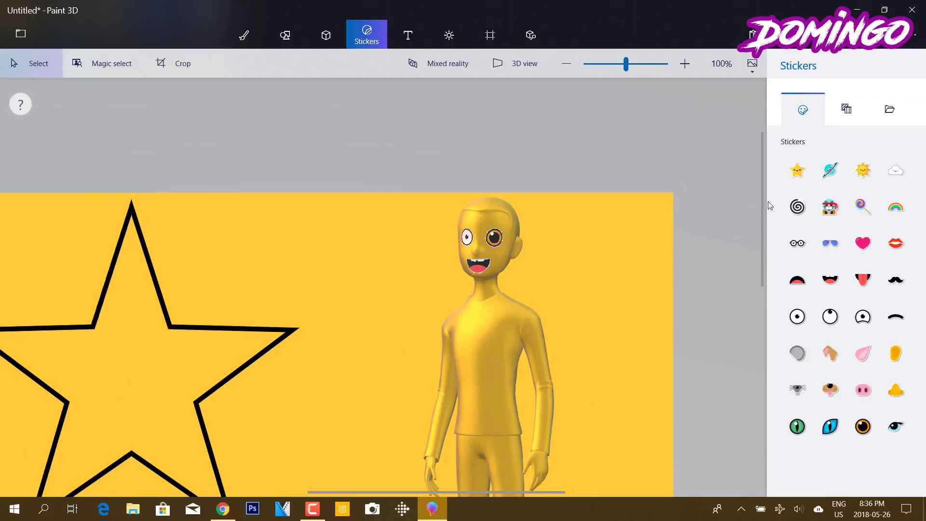
pyautogui.moveTo(760, 204); pyautogui.dragTo(760, 239)
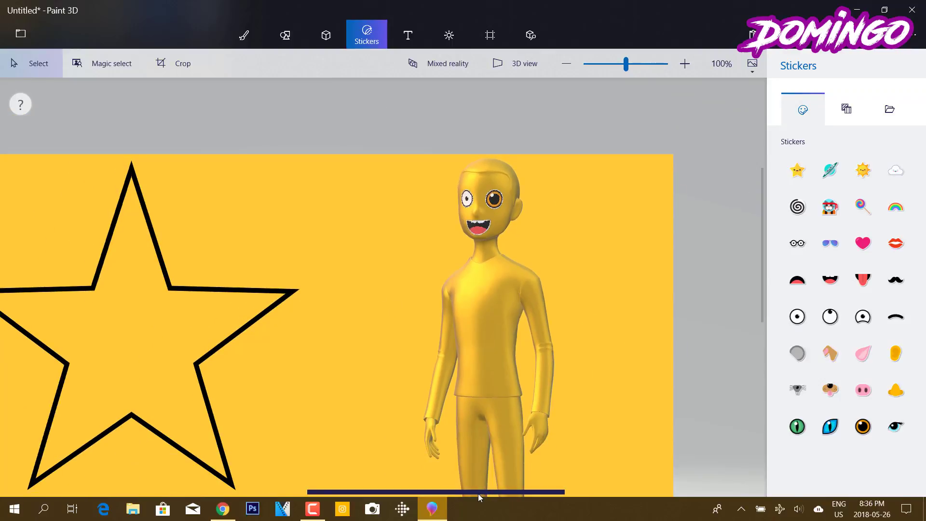
pyautogui.moveTo(477, 494); pyautogui.dragTo(473, 494)
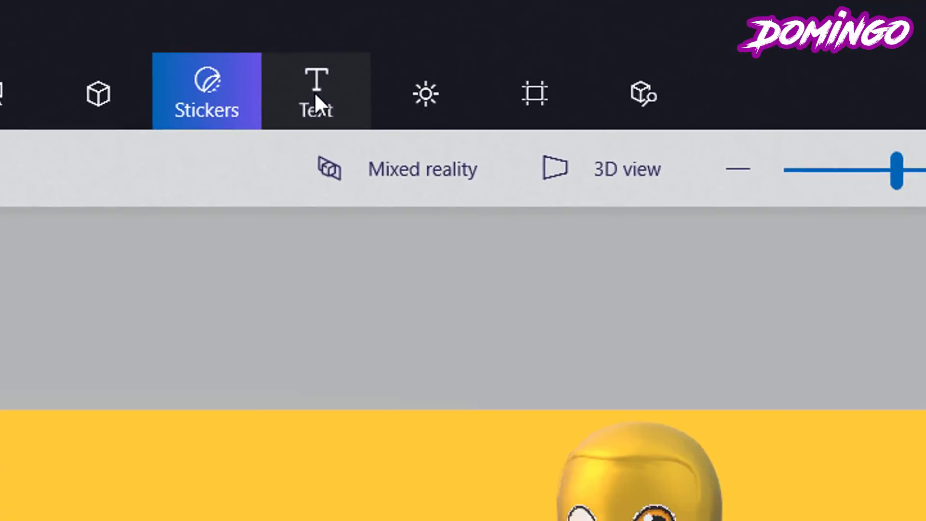
# - Set up 3D text in the OBELIXPRO font with red colour
pyautogui.click(314, 92)
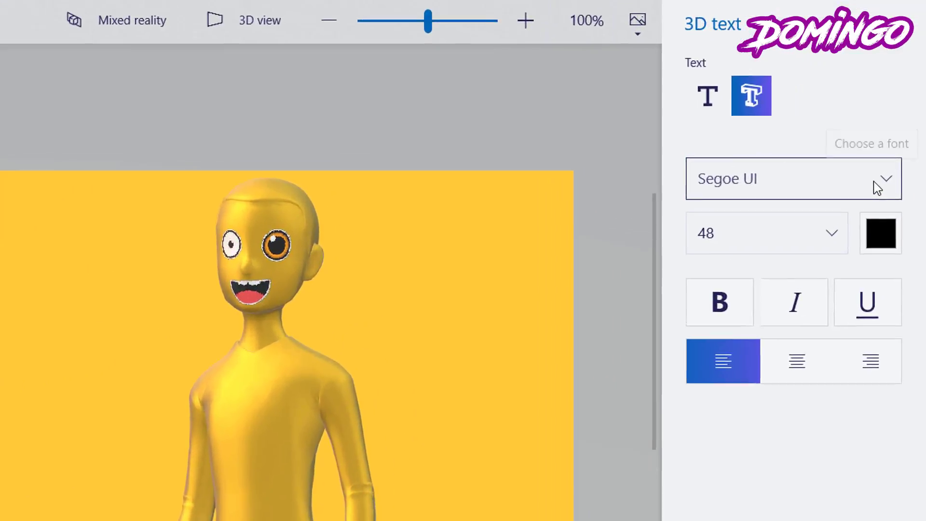
pyautogui.click(895, 164)
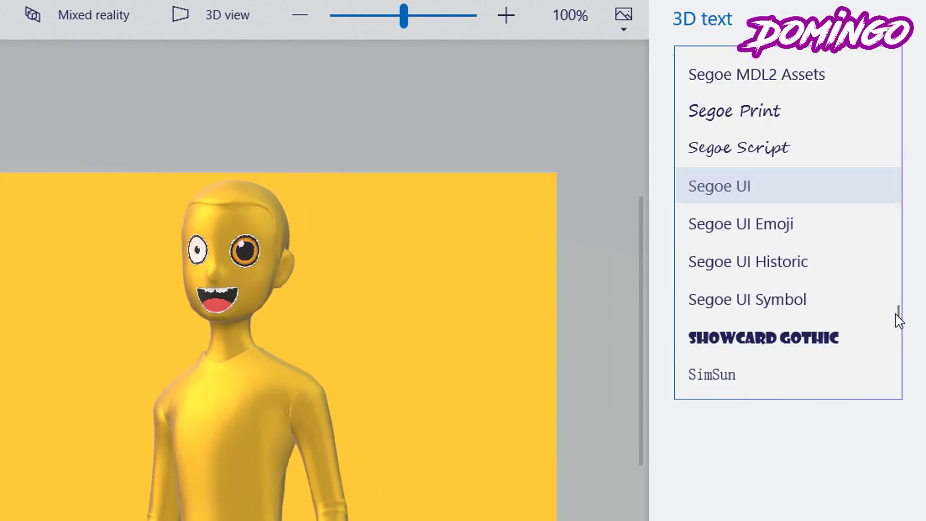
pyautogui.moveTo(897, 316); pyautogui.dragTo(893, 274)
pyautogui.click(788, 279)
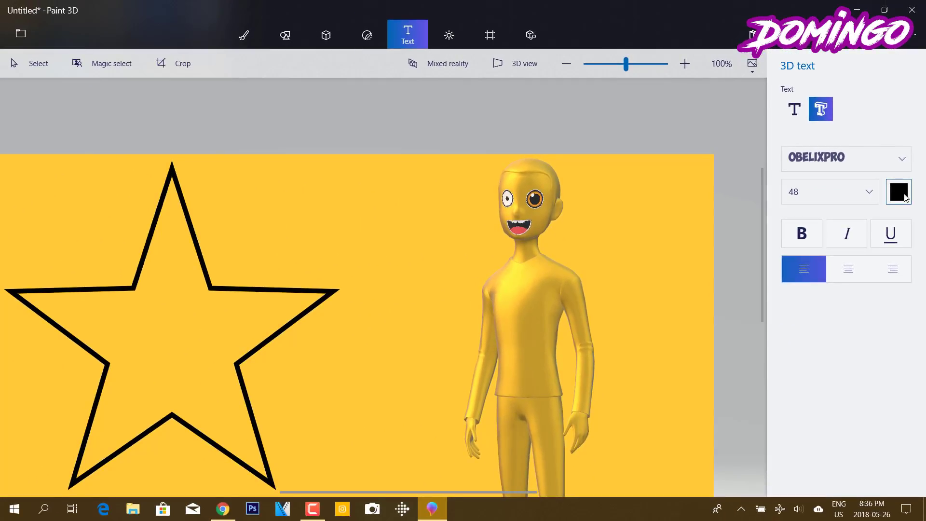
pyautogui.click(902, 195)
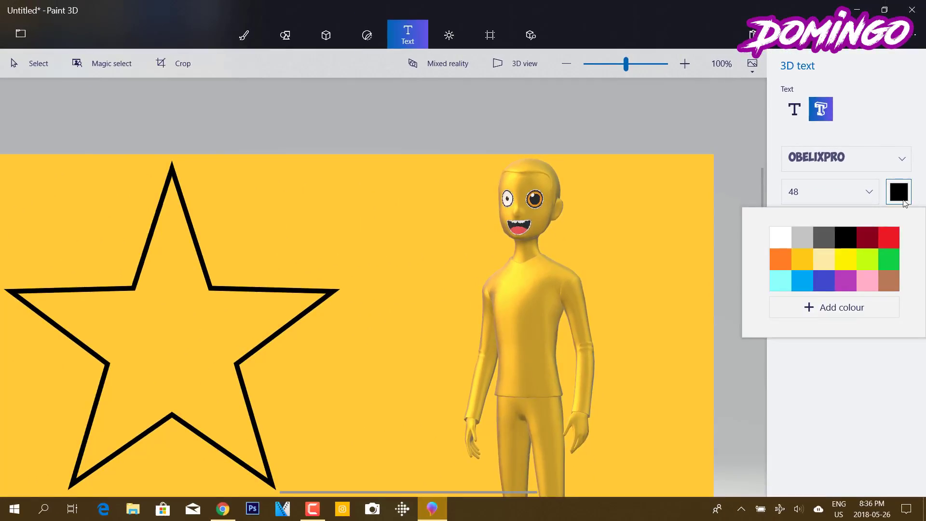
pyautogui.click(889, 237)
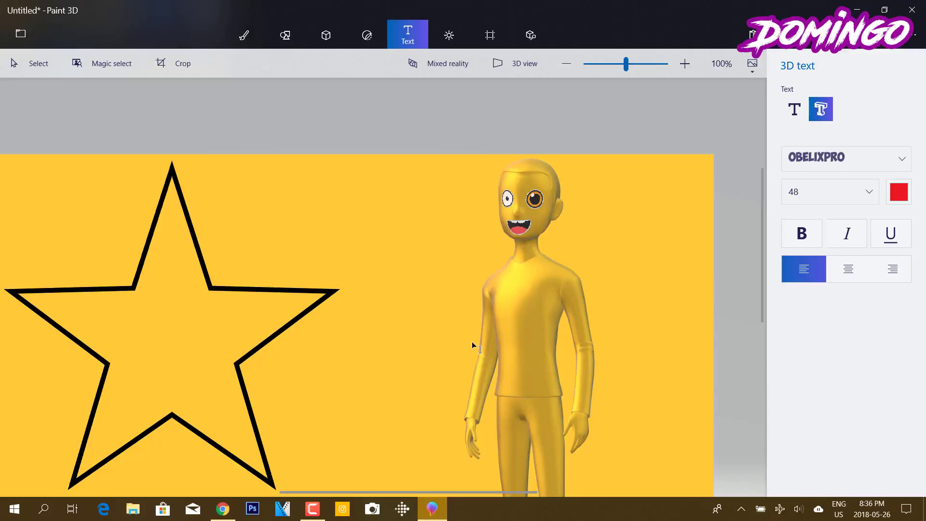
pyautogui.scroll(-3, 395, 347)
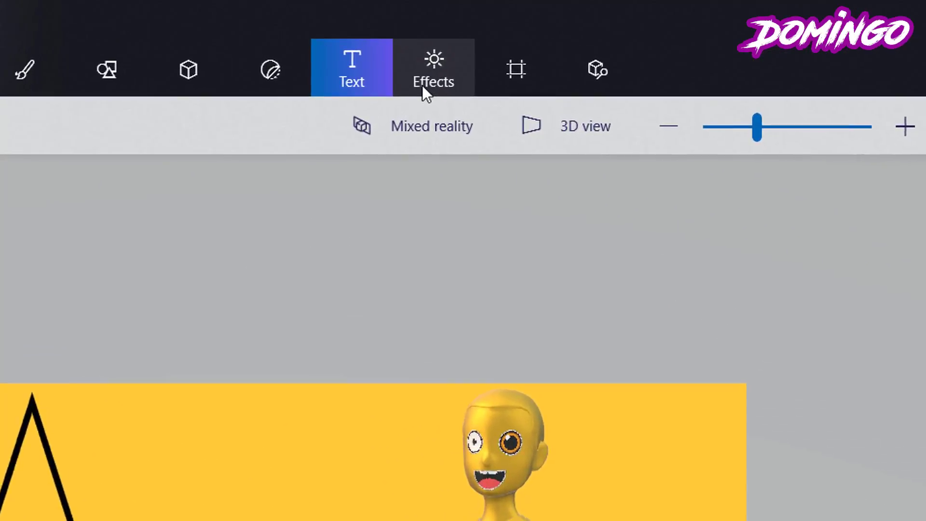
# - Preview the Lavender, Honey, Sky and Sand filters, settling on Honey
pyautogui.click(447, 42)
pyautogui.click(843, 81)
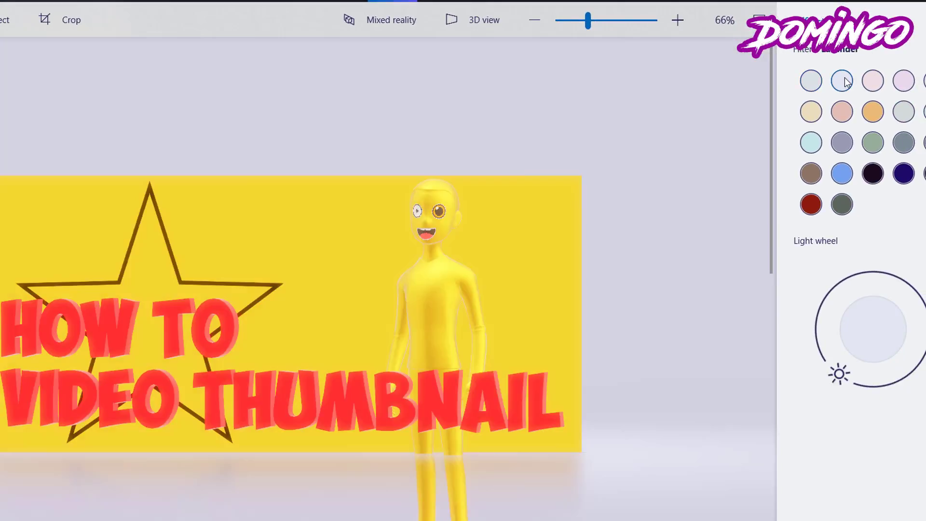
pyautogui.click(872, 114)
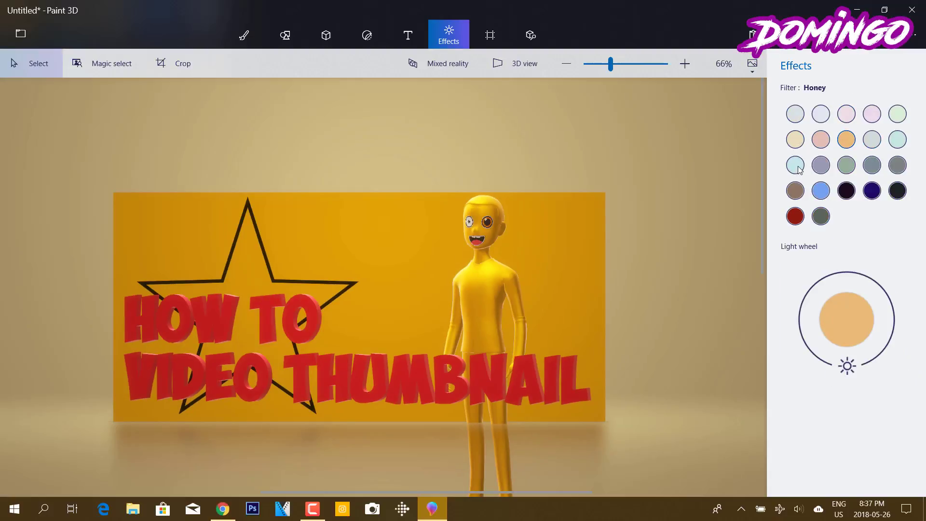
pyautogui.click(811, 144)
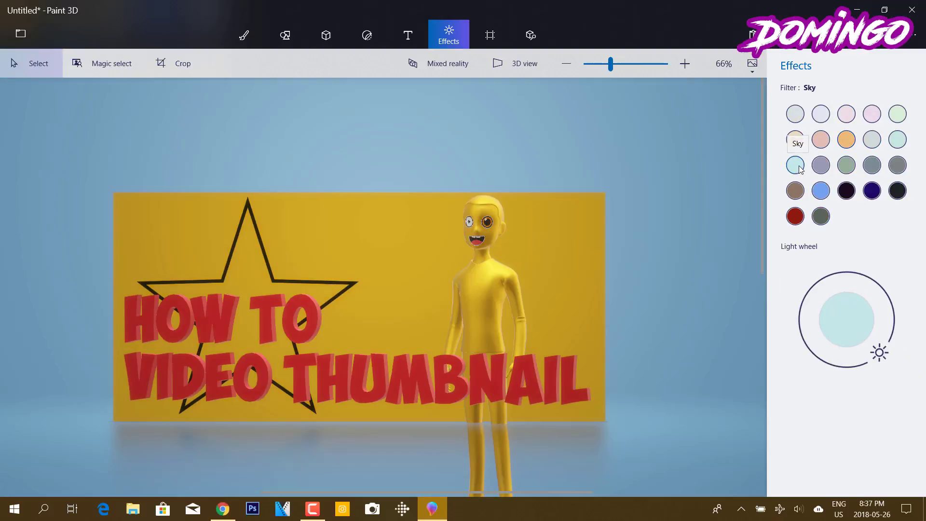
pyautogui.click(796, 141)
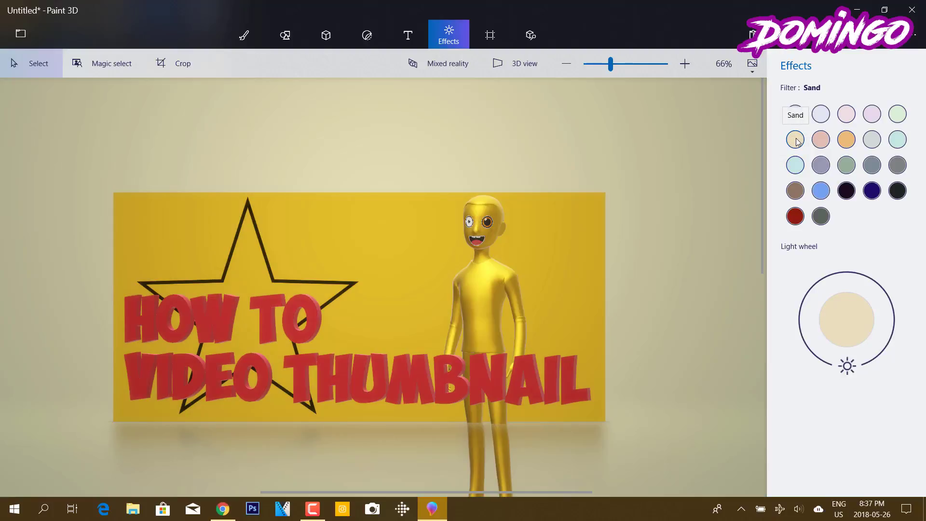
pyautogui.click(847, 140)
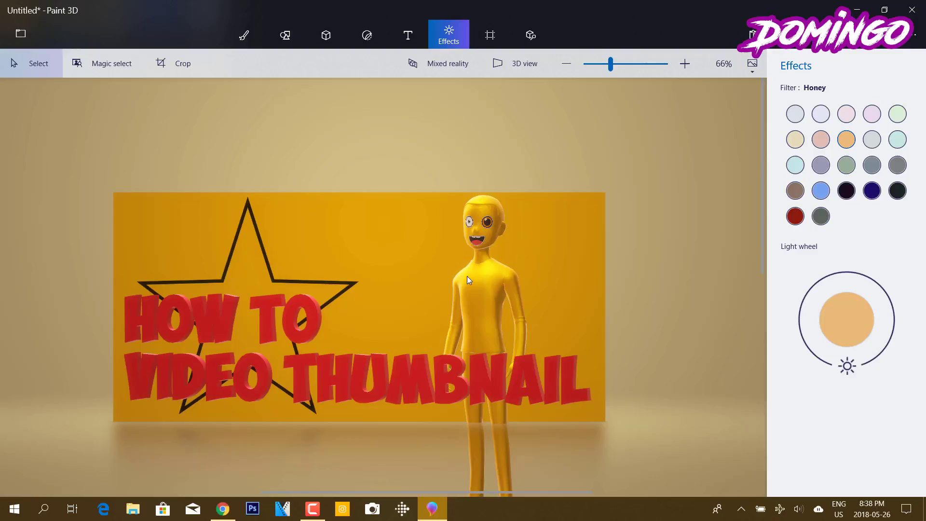
pyautogui.click(497, 39)
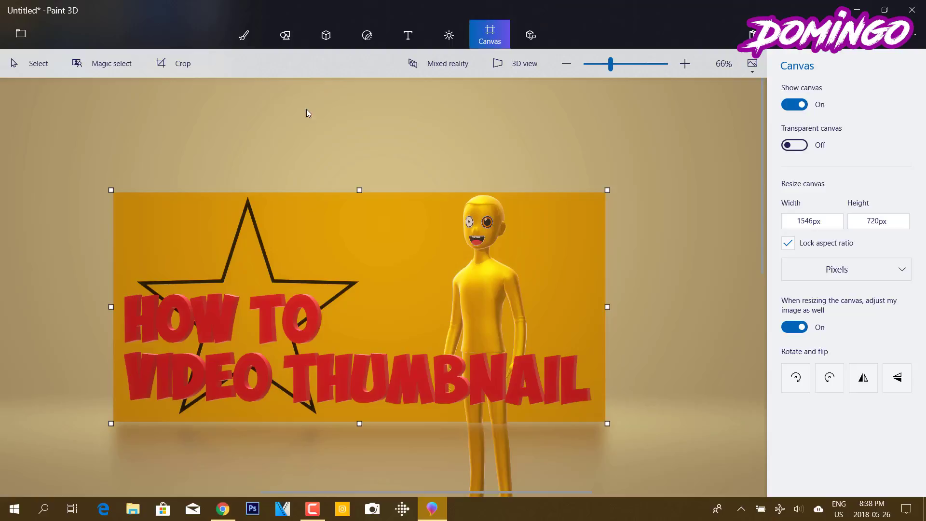
# - Try the 3D library, which fails to connect, and go back to Brushes
pyautogui.click(244, 39)
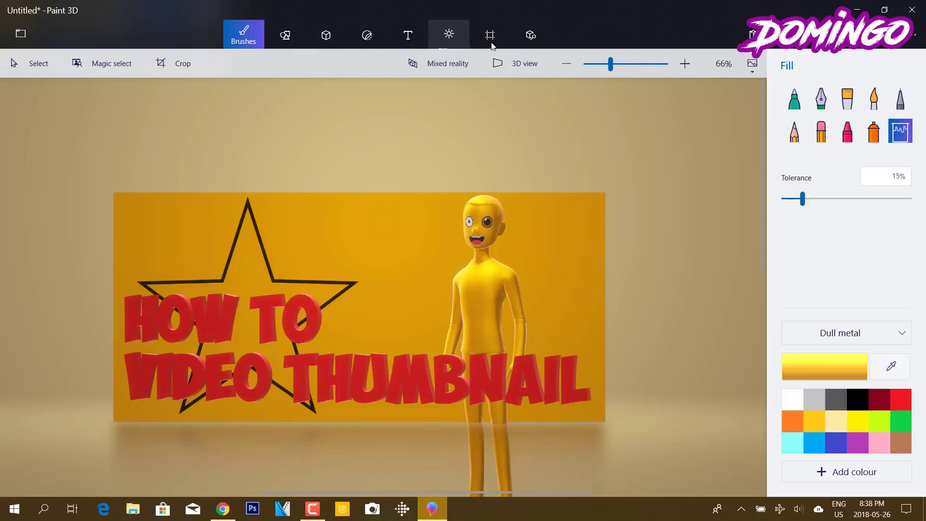
pyautogui.click(532, 48)
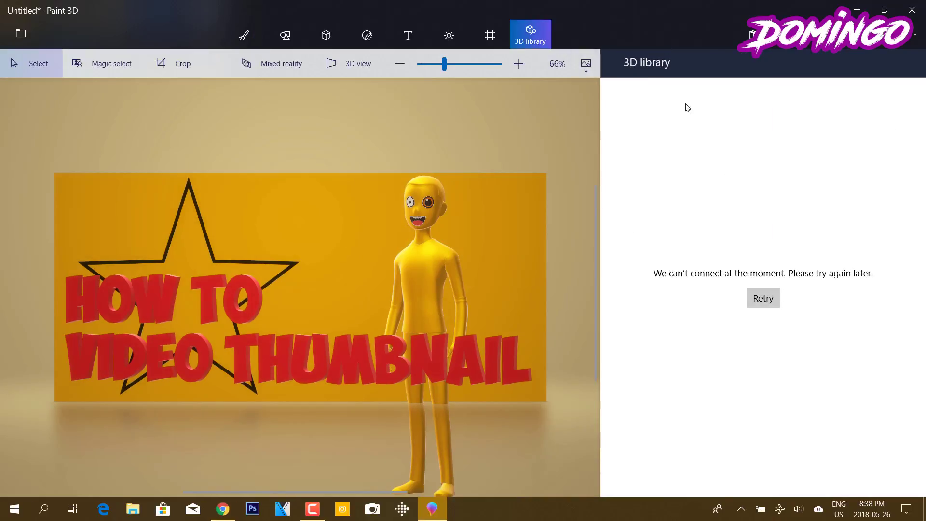
pyautogui.click(244, 37)
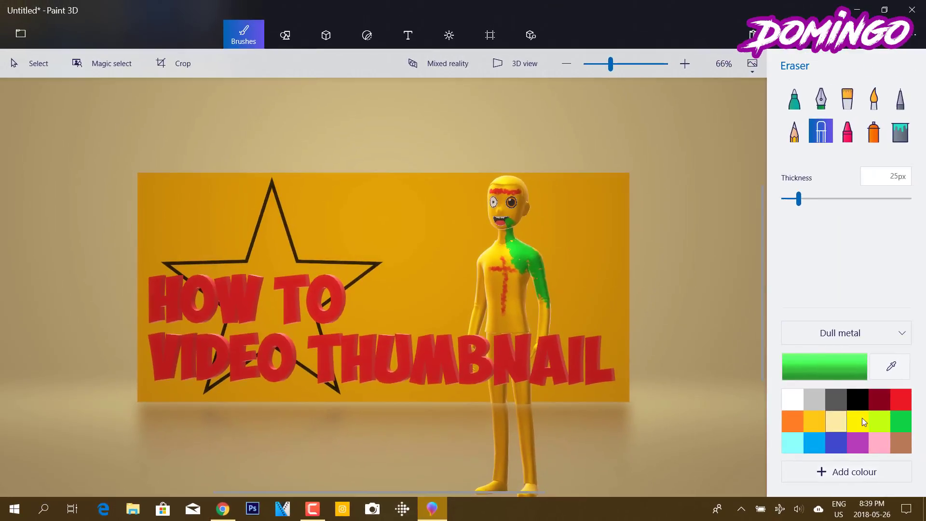
# - Erase the red cross from the chest and stray green paint near the neck
pyautogui.click(901, 399)
pyautogui.moveTo(478, 304)
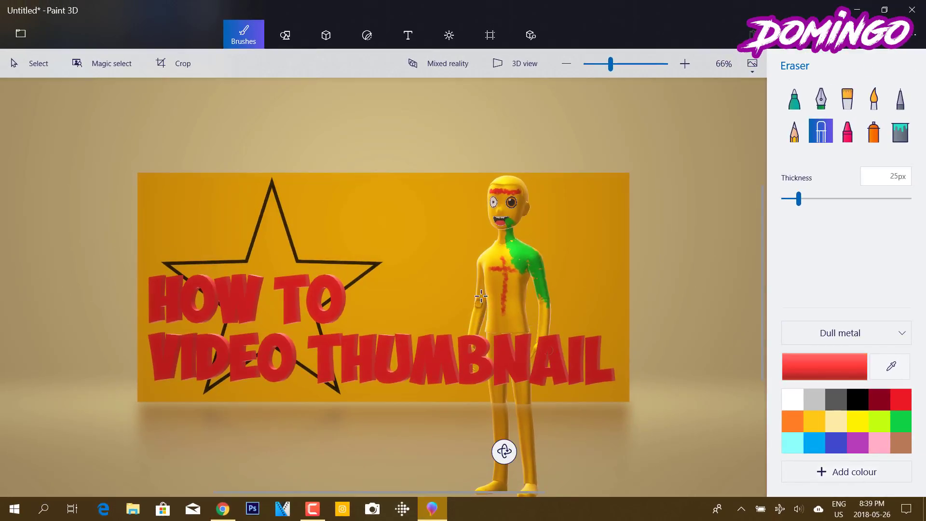
pyautogui.moveTo(482, 284)
pyautogui.mouseDown()
pyautogui.moveTo(494, 251)
pyautogui.moveTo(503, 267)
pyautogui.moveTo(507, 255)
pyautogui.moveTo(487, 278)
pyautogui.moveTo(503, 286)
pyautogui.moveTo(504, 269)
pyautogui.moveTo(502, 306)
pyautogui.moveTo(486, 283)
pyautogui.mouseUp()
pyautogui.click(900, 421)
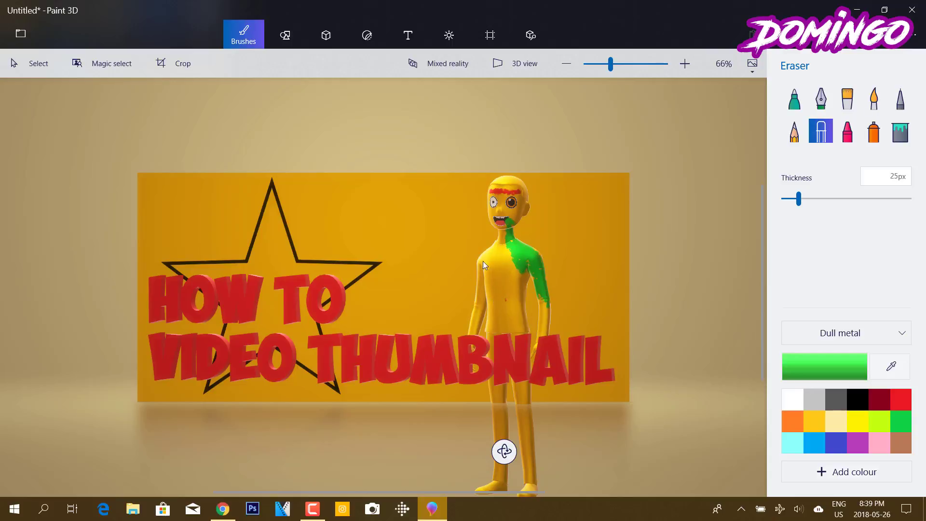
pyautogui.moveTo(504, 249); pyautogui.dragTo(522, 264)
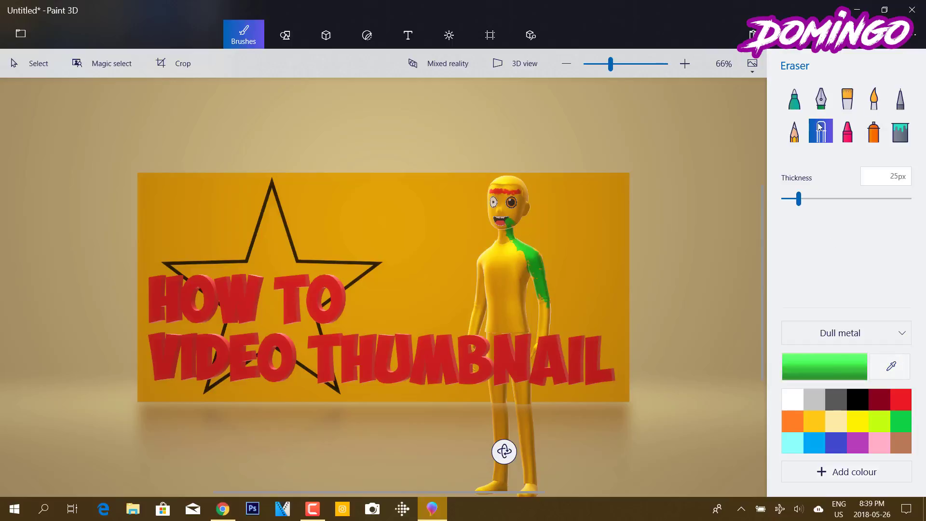
pyautogui.click(794, 131)
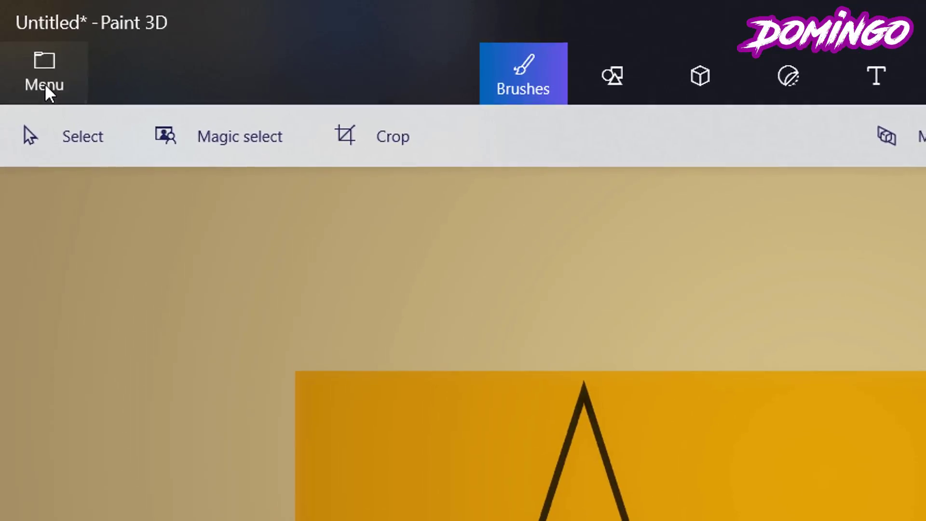
# - Save the thumbnail to the Pictures folder with the 2D - PNG file type
pyautogui.click(45, 83)
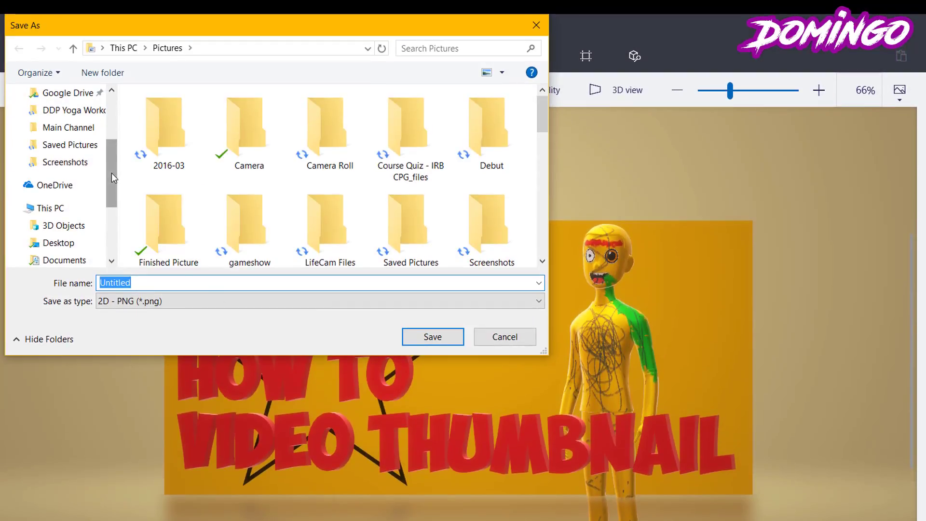
pyautogui.moveTo(111, 177); pyautogui.dragTo(106, 231)
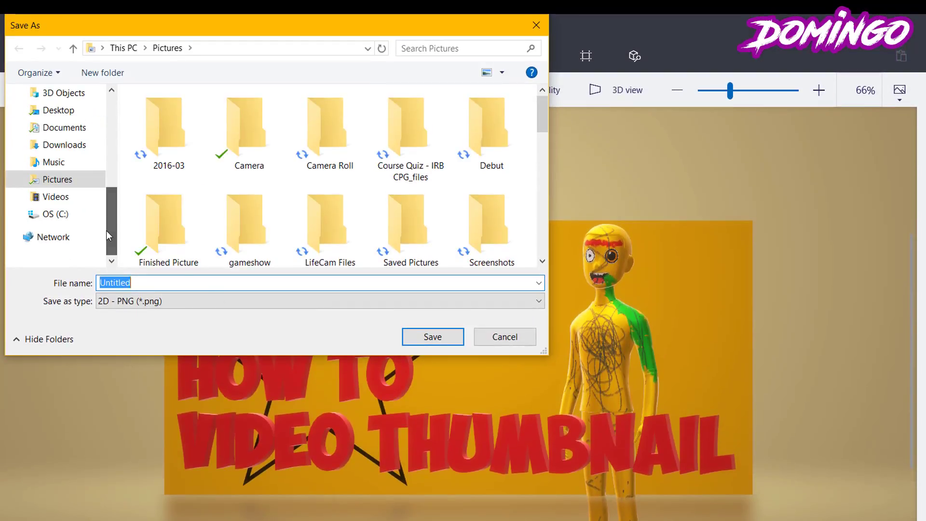
pyautogui.click(57, 181)
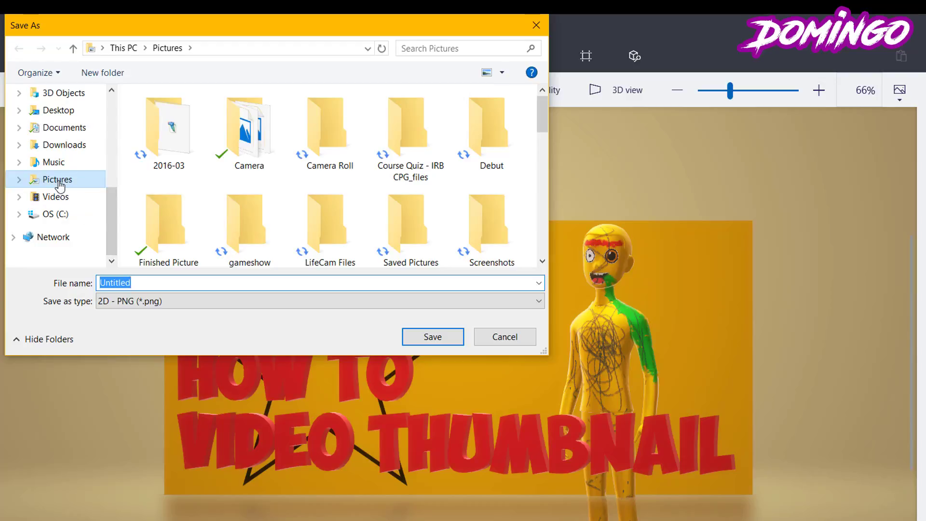
pyautogui.write('{aomt')
pyautogui.hotkey('alt', 'space')
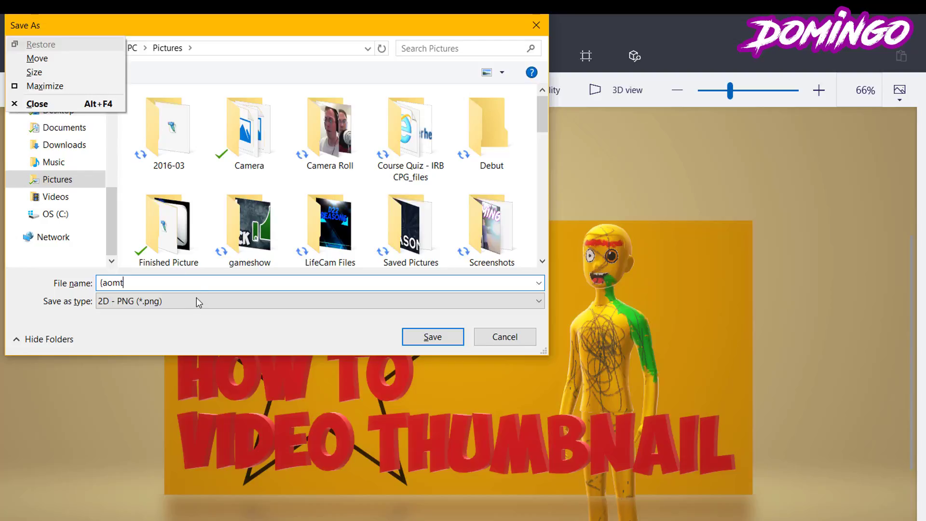
pyautogui.press('Escape')
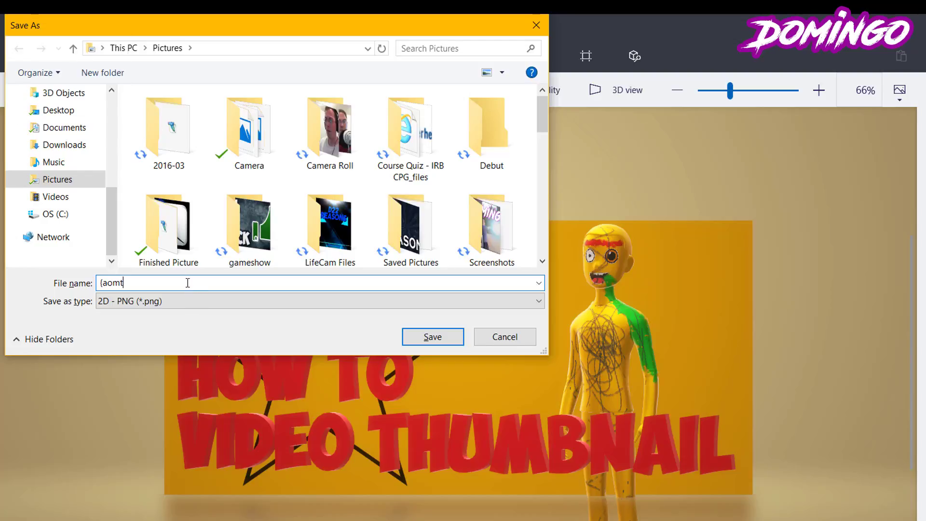
pyautogui.click(438, 337)
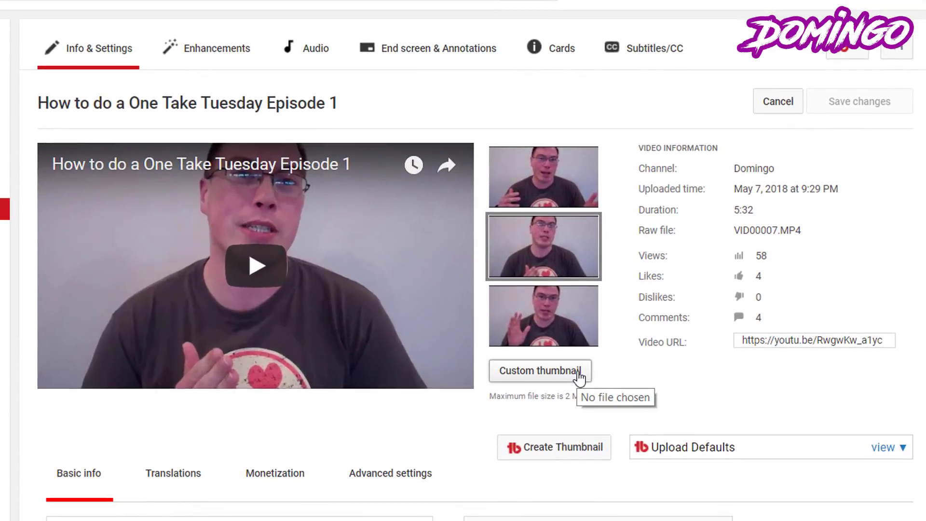
# - Upload the saved PNG from Pictures as the video's custom thumbnail
pyautogui.click(579, 376)
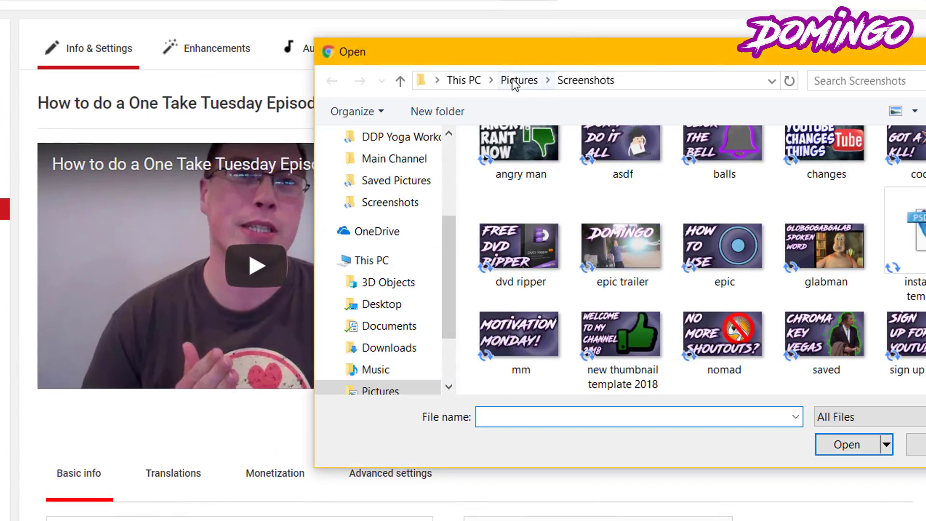
pyautogui.click(516, 80)
pyautogui.scroll(-5, 622, 225)
pyautogui.scroll(5, 627, 229)
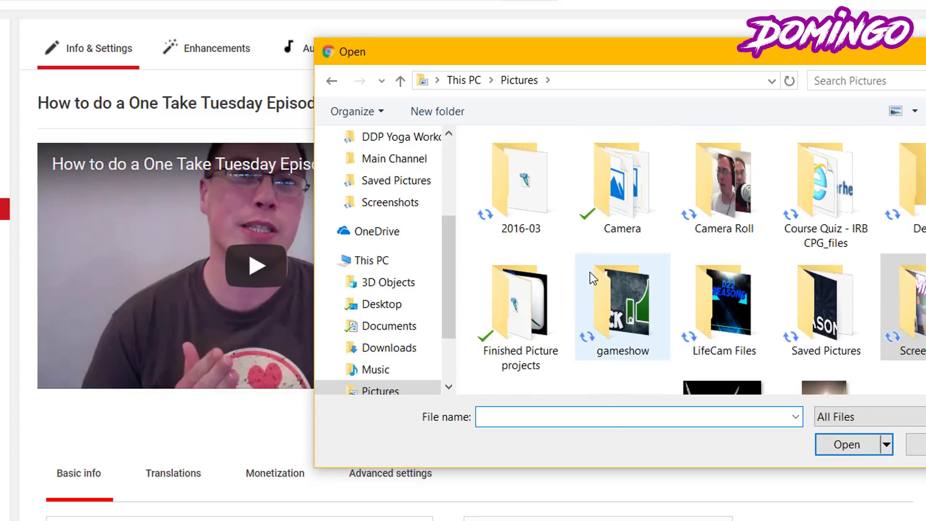
pyautogui.scroll(-2, 579, 284)
pyautogui.click(525, 302)
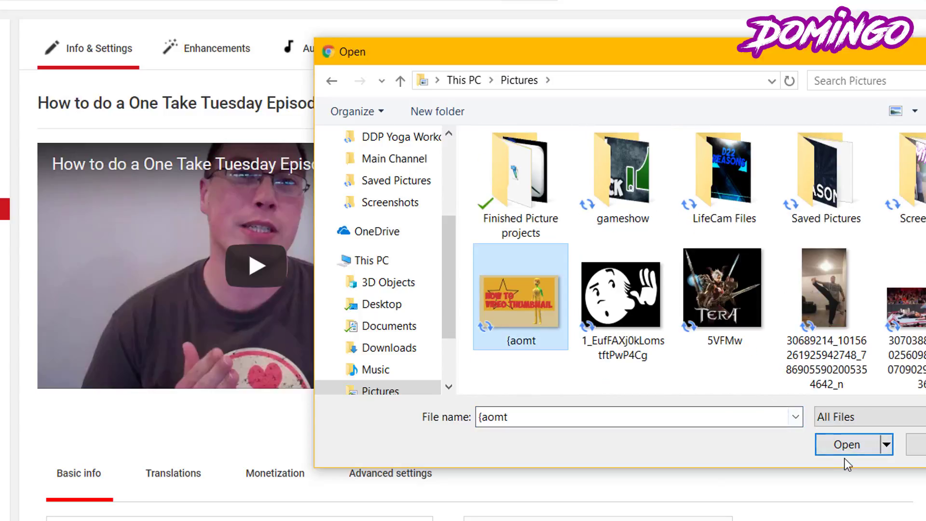
pyautogui.click(839, 445)
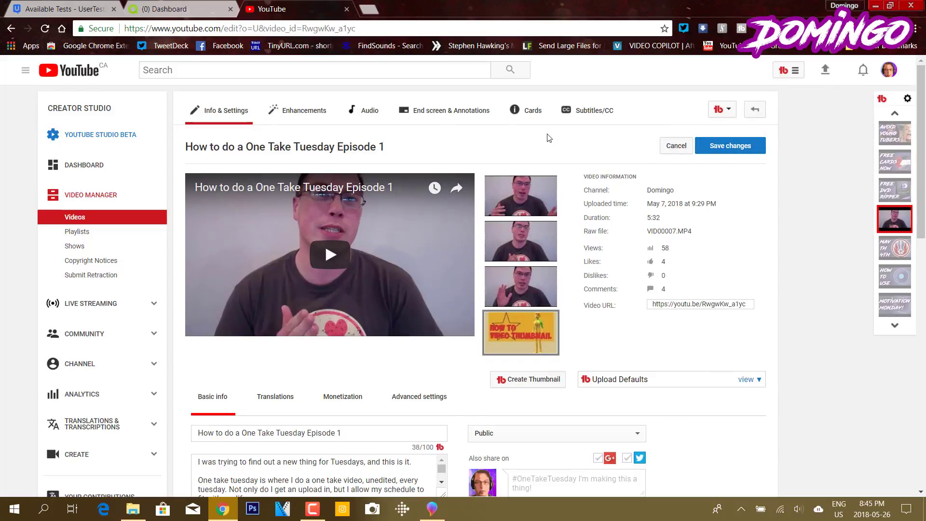
# - Leave the video settings page for the YouTube home page and return to Paint 3D
pyautogui.click(67, 78)
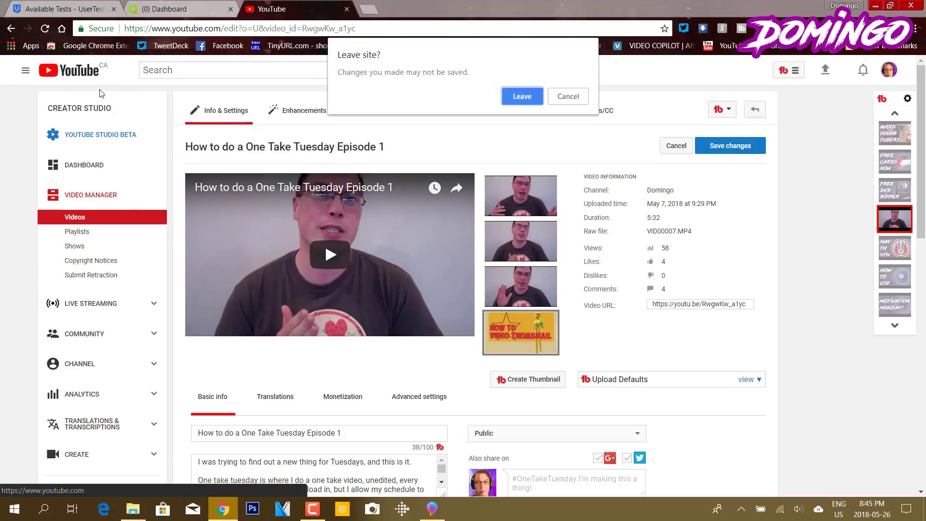
pyautogui.click(536, 97)
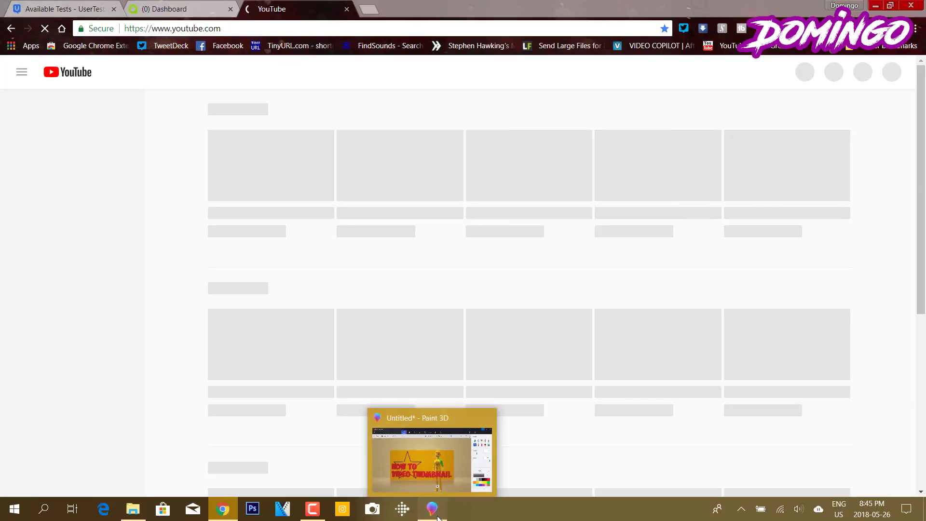
pyautogui.click(432, 508)
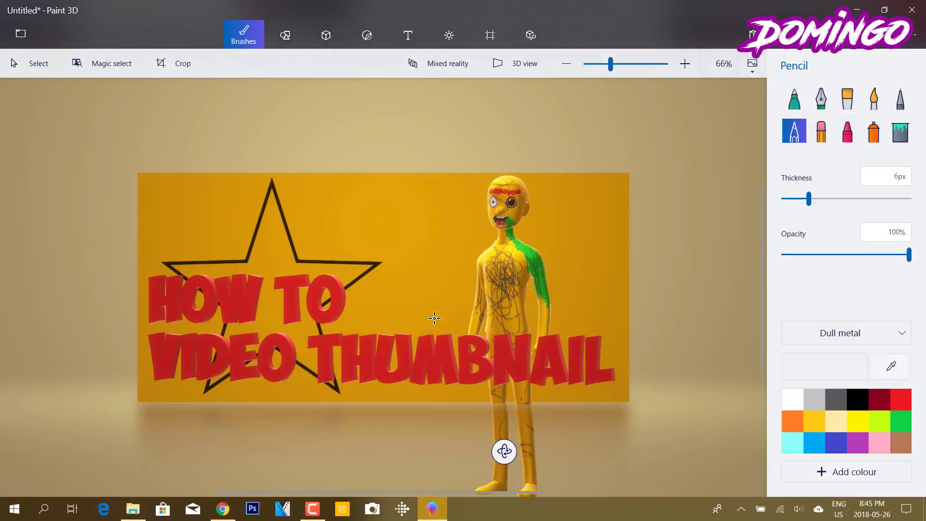